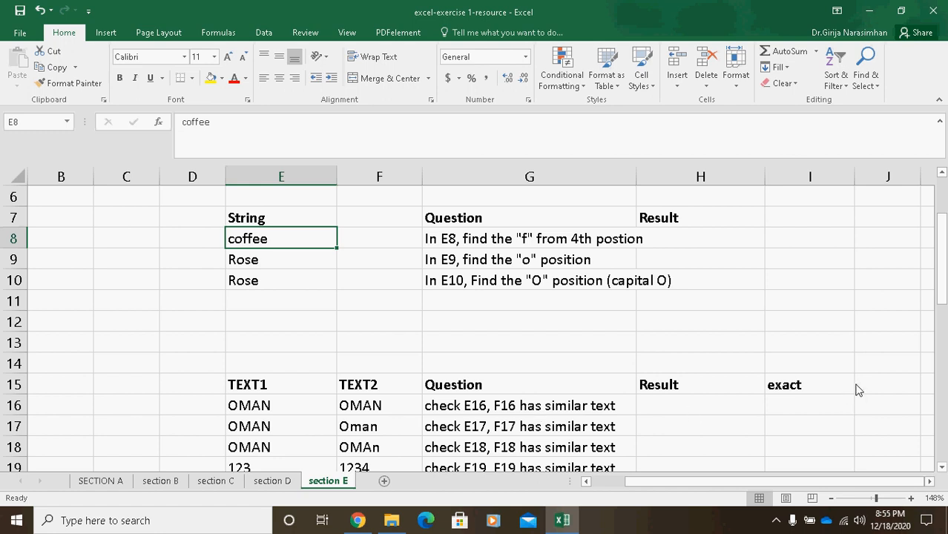
Step: In H8, enter a FIND formula locating "f" in E8 starting from position 4: =FIND("f",E8,4)
{"action": "left_click", "coordinate": [735, 239]}
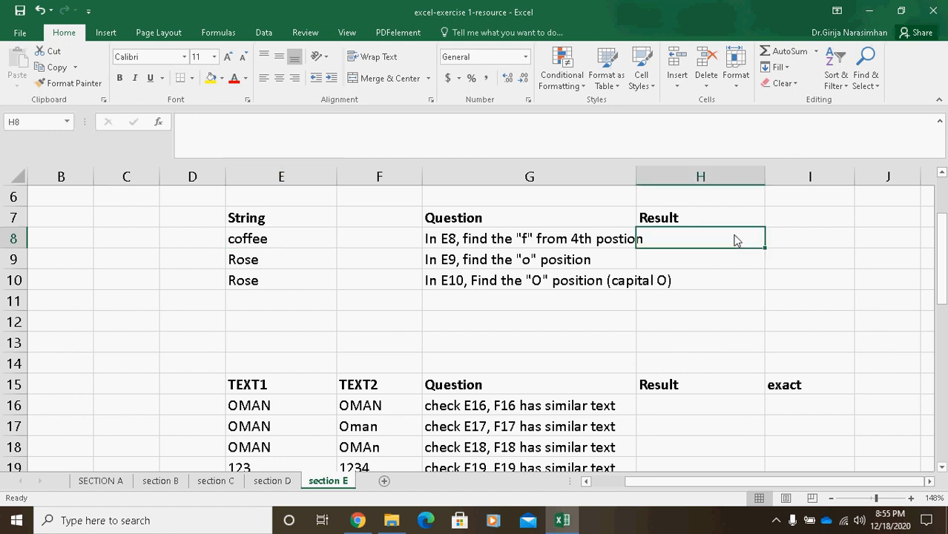
{"action": "left_click", "coordinate": [273, 246]}
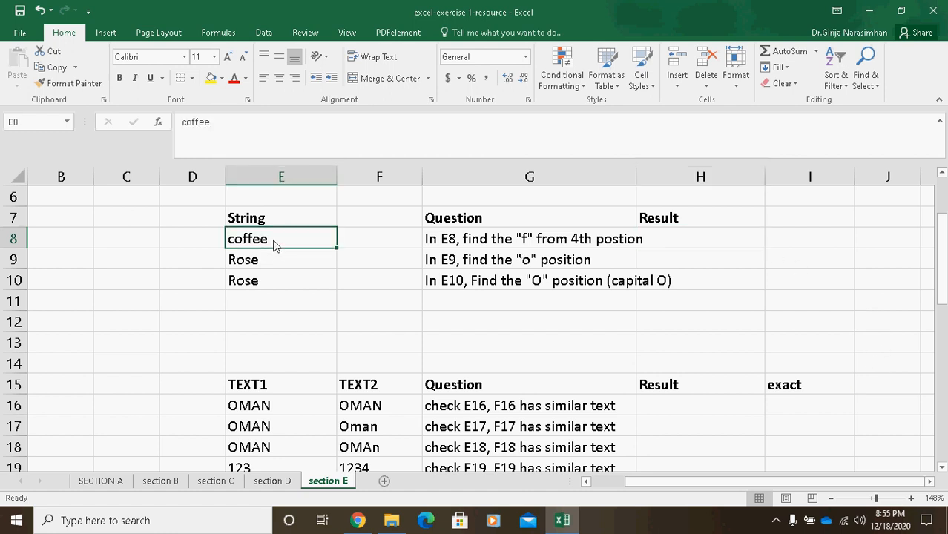
{"action": "left_click", "coordinate": [751, 242]}
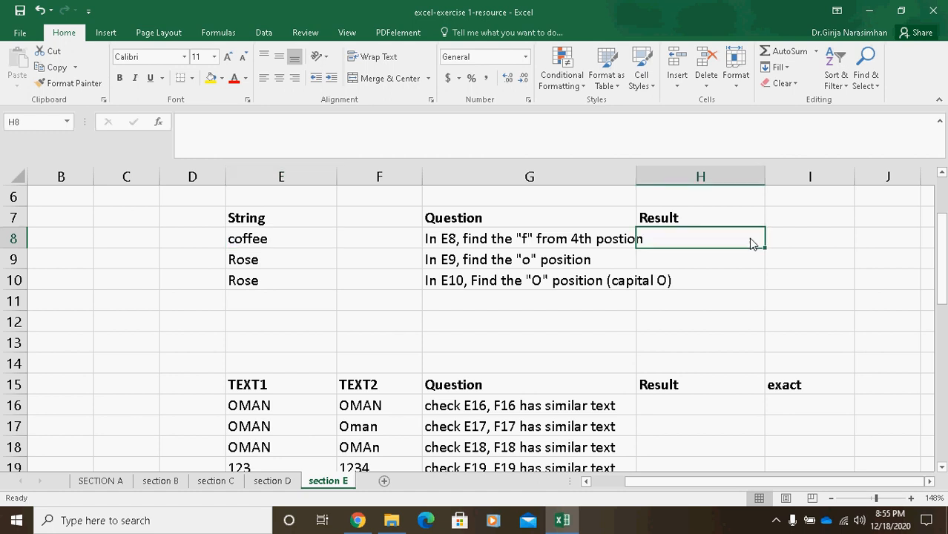
{"action": "type", "text": "="}
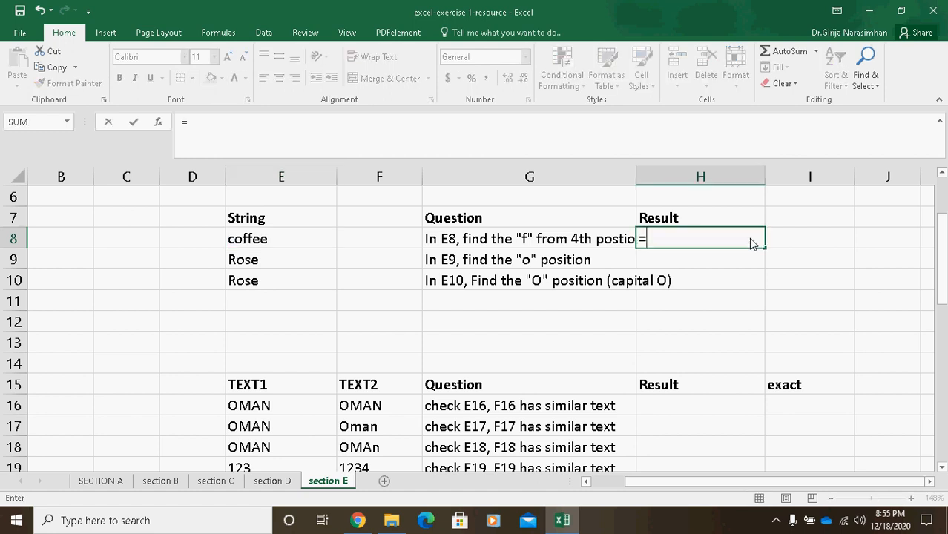
{"action": "type", "text": "find*"}
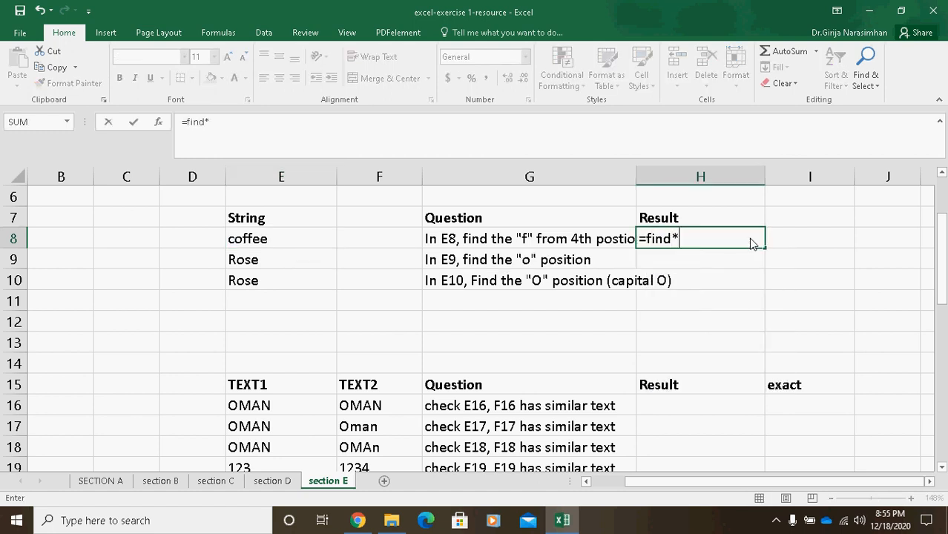
{"action": "key", "text": "BackSpace"}
{"action": "type", "text": "("}
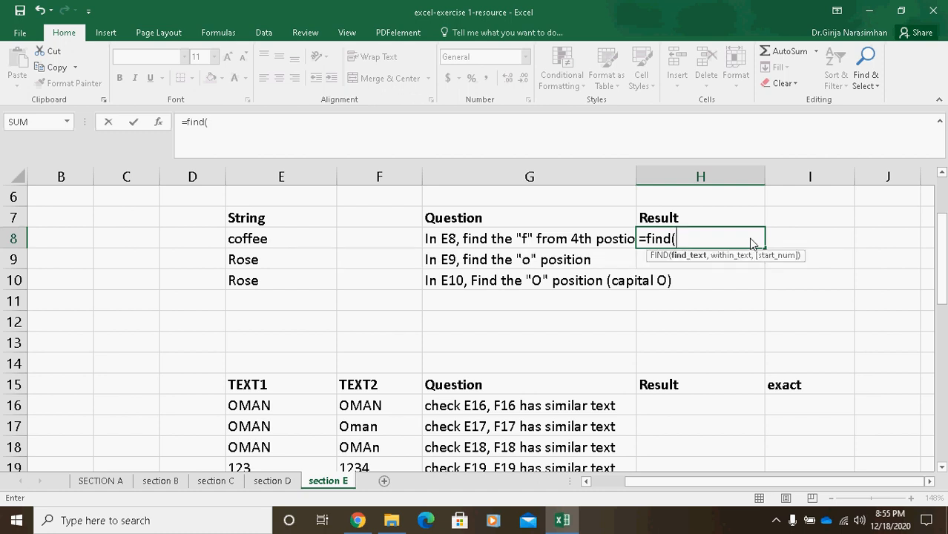
{"action": "type", "text": "\"f\","}
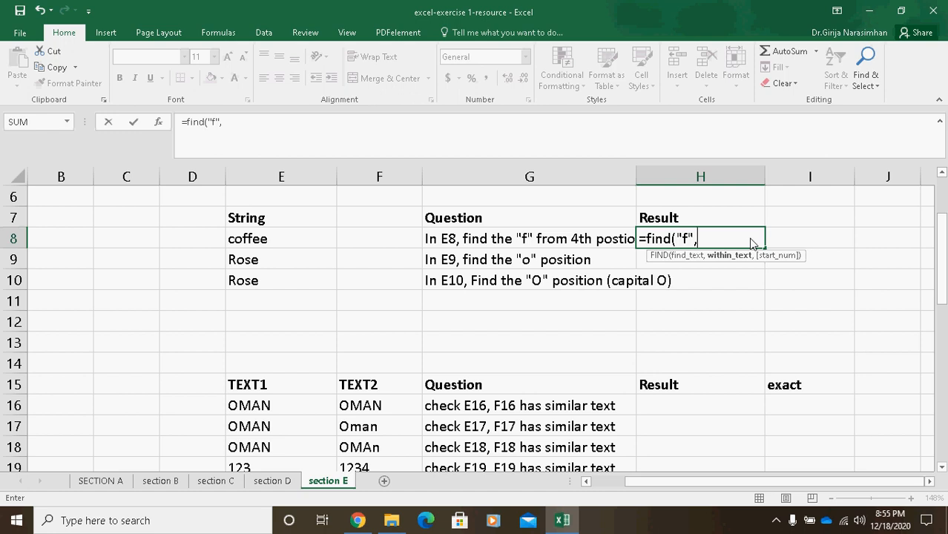
{"action": "left_click", "coordinate": [273, 243]}
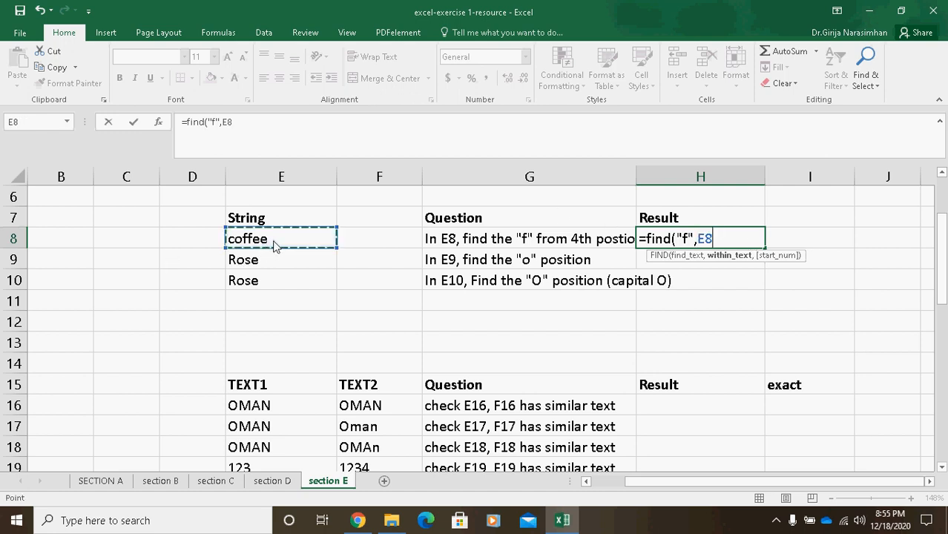
{"action": "left_click", "coordinate": [276, 138]}
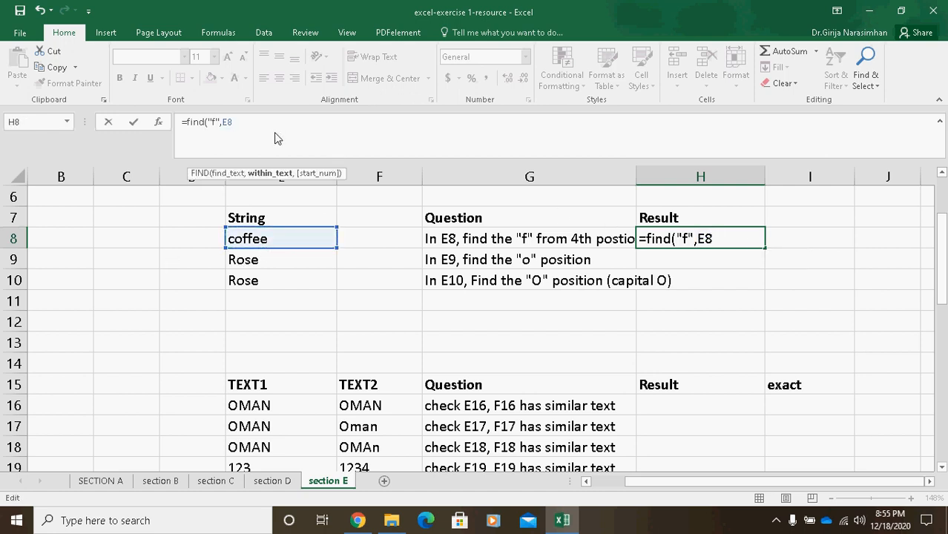
{"action": "type", "text": ","}
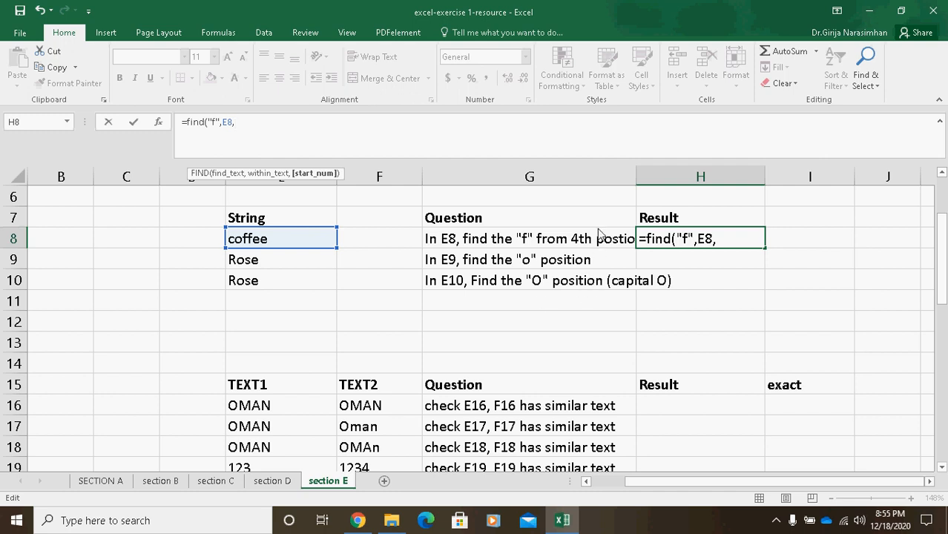
{"action": "type", "text": "4)"}
{"action": "key", "text": "Return"}
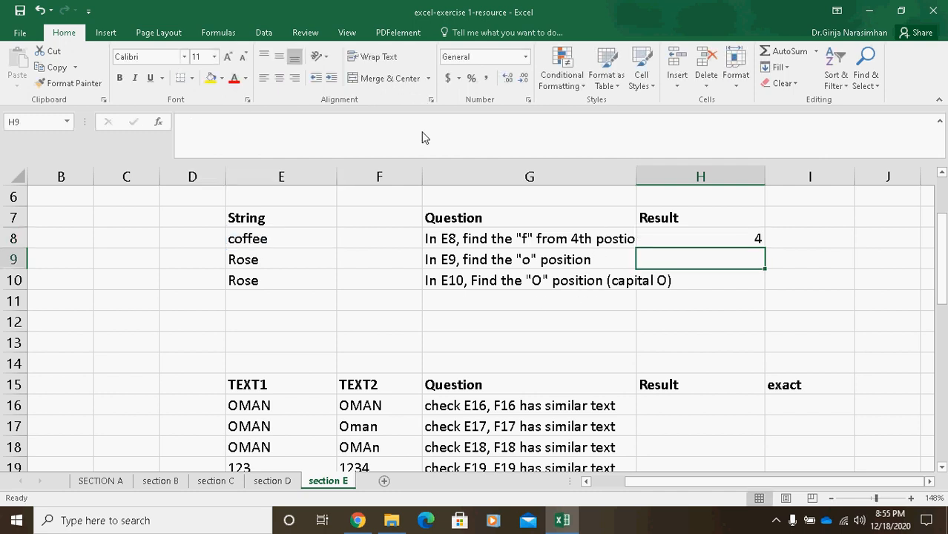
Step: In H9, enter a FIND formula locating lowercase "o" in E9, without a start position: =FIND("o",E9)
{"action": "left_click", "coordinate": [239, 246]}
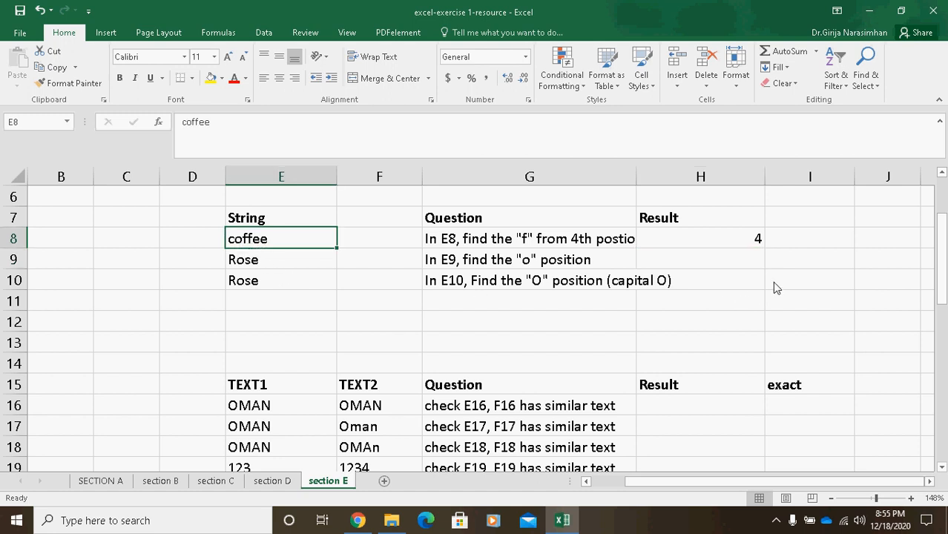
{"action": "left_click", "coordinate": [723, 256]}
{"action": "type", "text": "="}
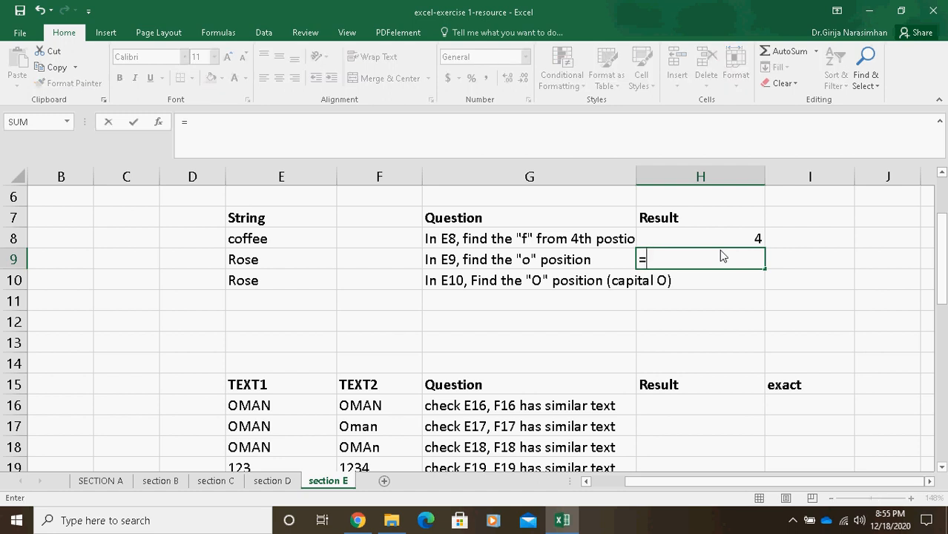
{"action": "type", "text": "find("}
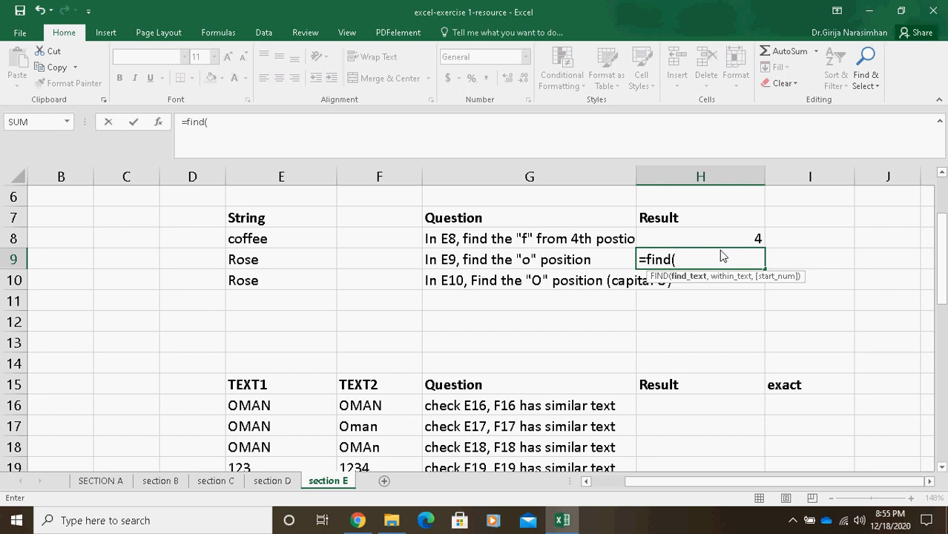
{"action": "type", "text": "\"o\""}
{"action": "key", "text": "alt"}
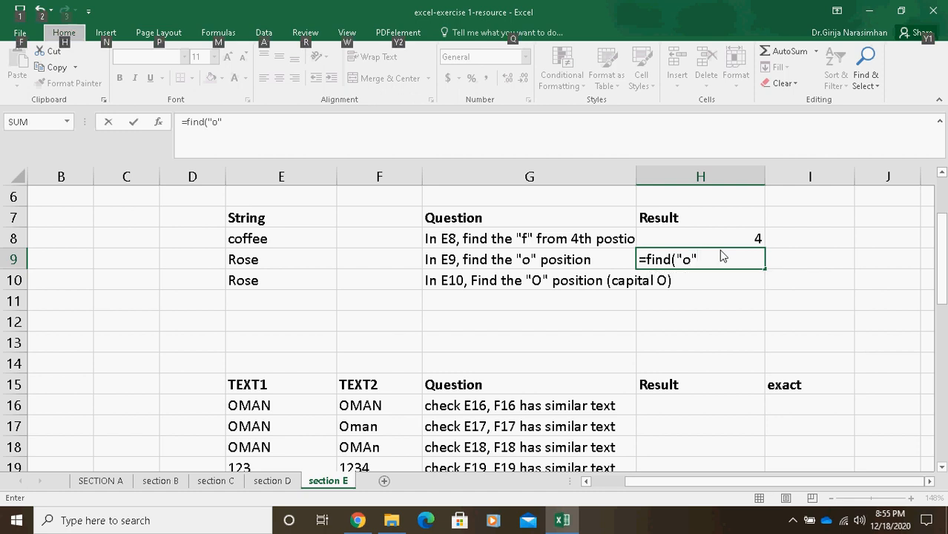
{"action": "left_click", "coordinate": [718, 267]}
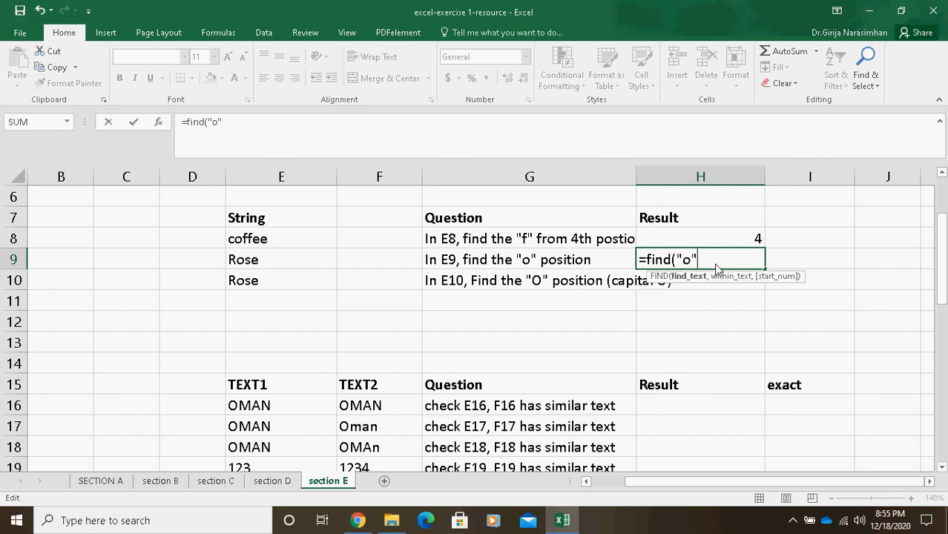
{"action": "type", "text": ","}
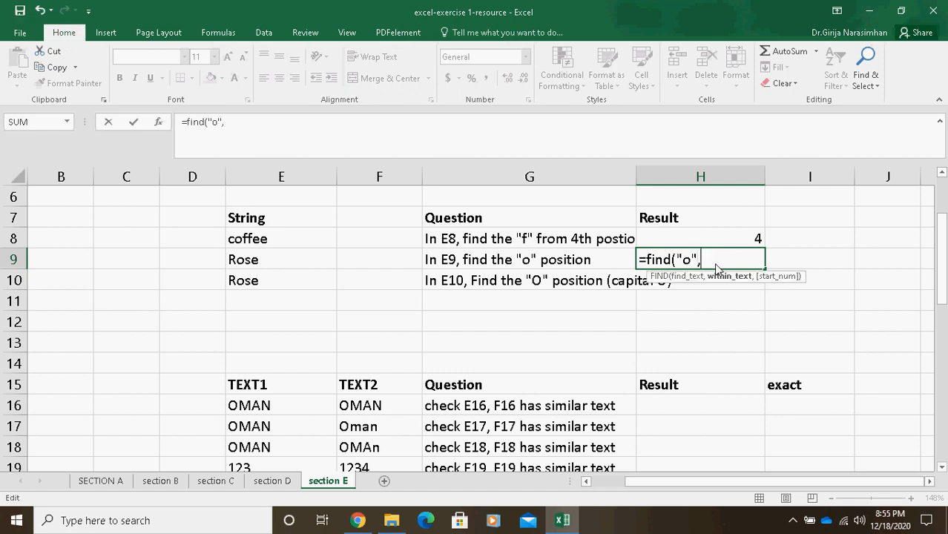
{"action": "left_click", "coordinate": [283, 263]}
{"action": "left_click", "coordinate": [274, 123]}
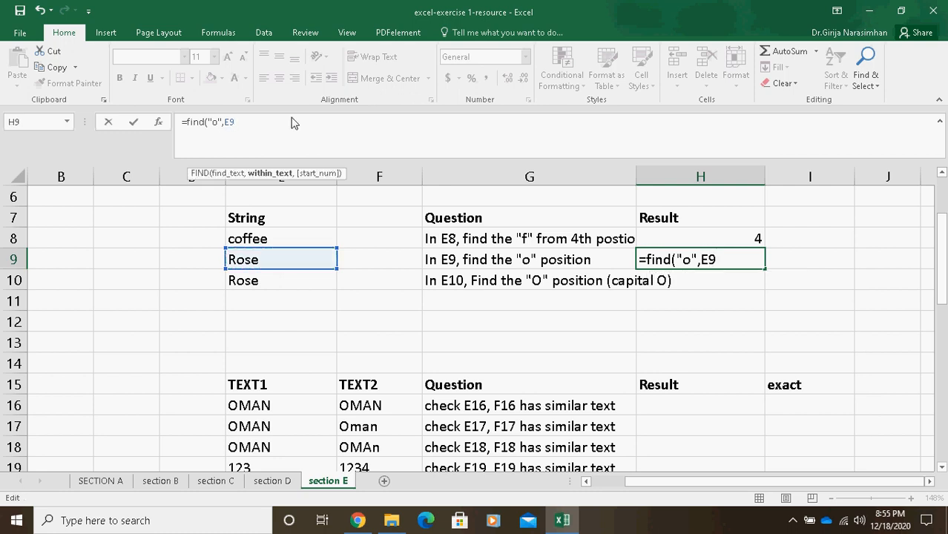
{"action": "type", "text": ")"}
{"action": "key", "text": "Return"}
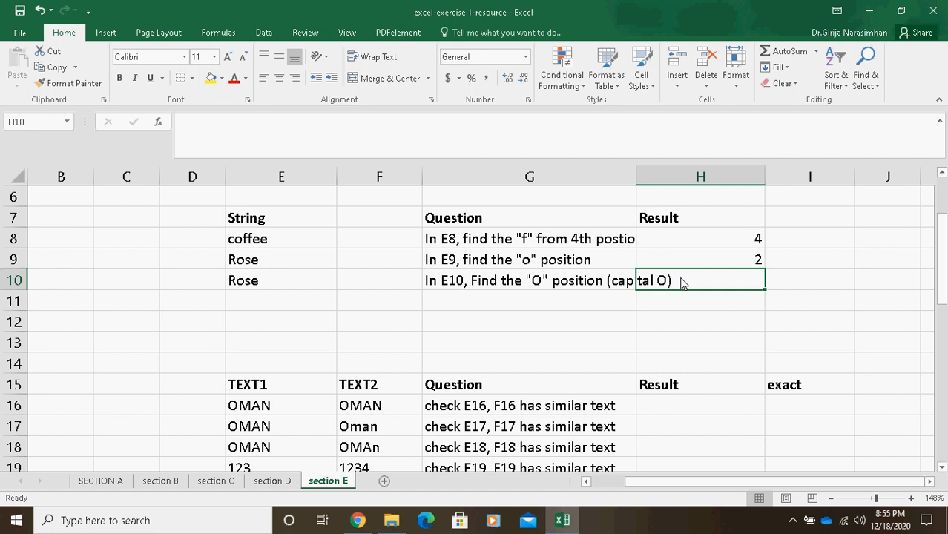
{"action": "left_click", "coordinate": [745, 246]}
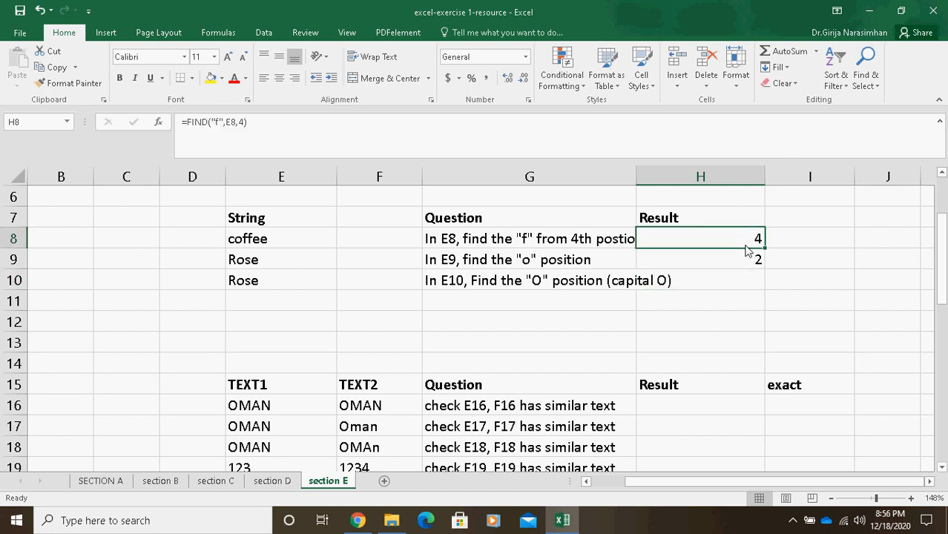
{"action": "left_click", "coordinate": [239, 124]}
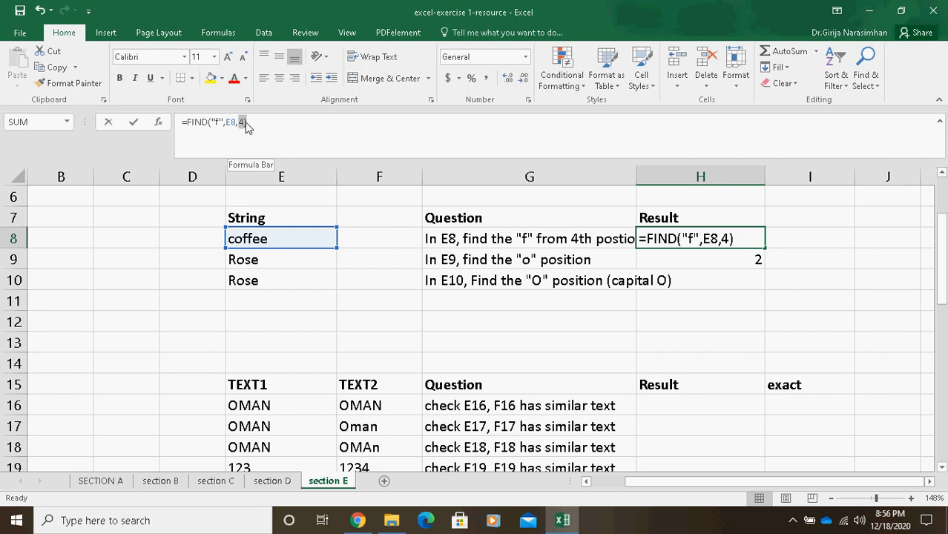
{"action": "left_click", "coordinate": [716, 286]}
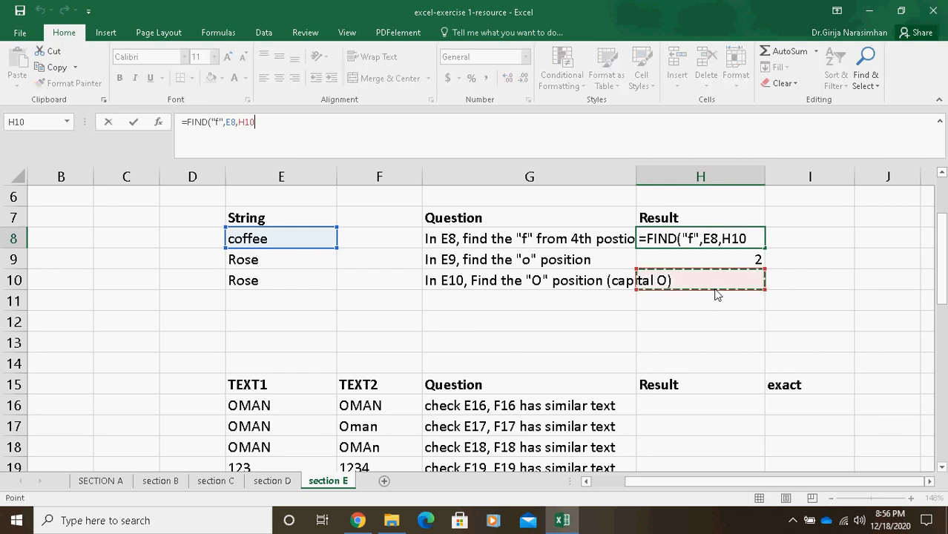
{"action": "type", "text": ")"}
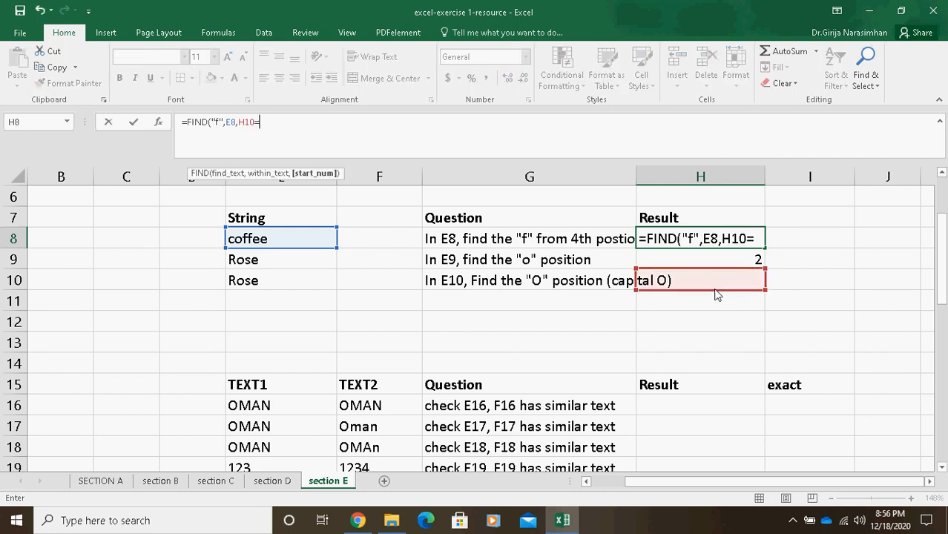
{"action": "key", "text": "Escape"}
Step: In H10, enter a FIND formula locating capital "O" in E10: =FIND("O",E10)
{"action": "left_click", "coordinate": [717, 288]}
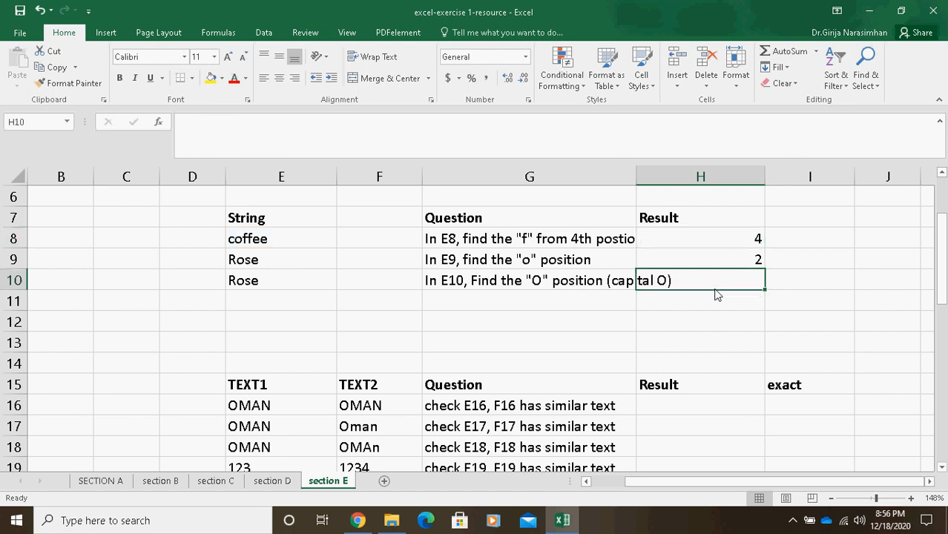
{"action": "type", "text": "=find("}
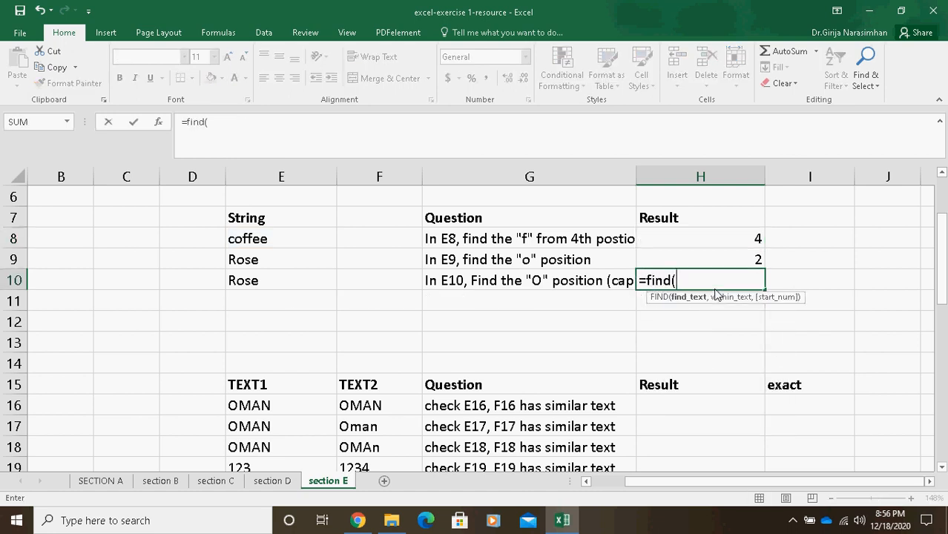
{"action": "type", "text": "\"O\","}
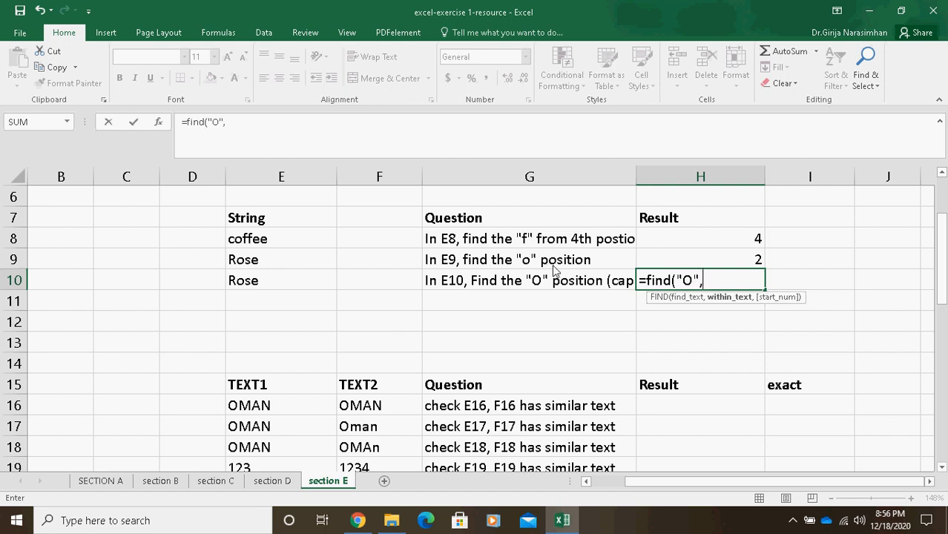
{"action": "left_click", "coordinate": [280, 288]}
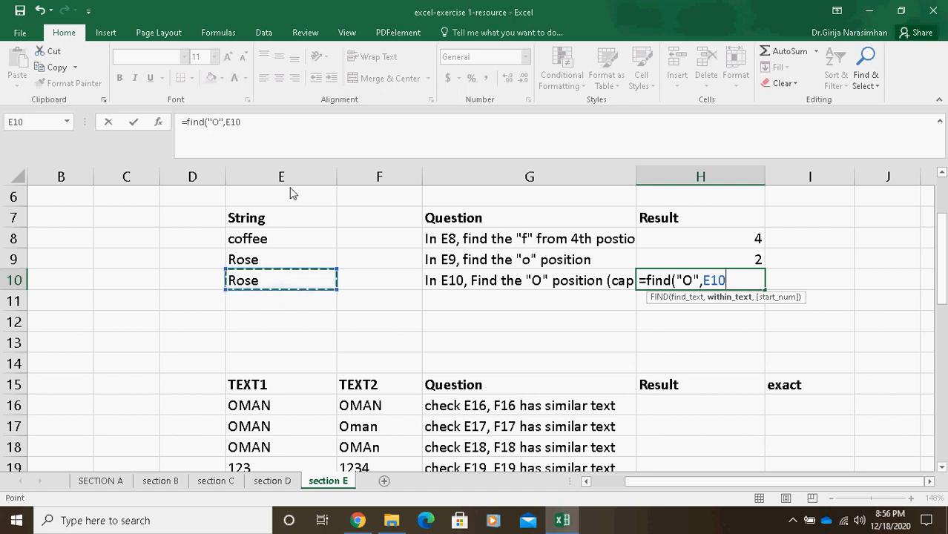
{"action": "type", "text": ")"}
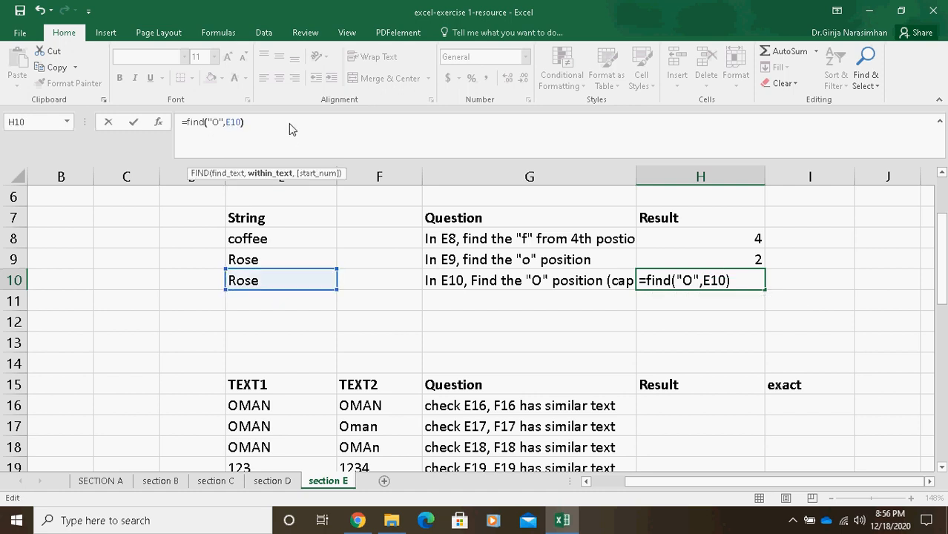
{"action": "key", "text": "Return"}
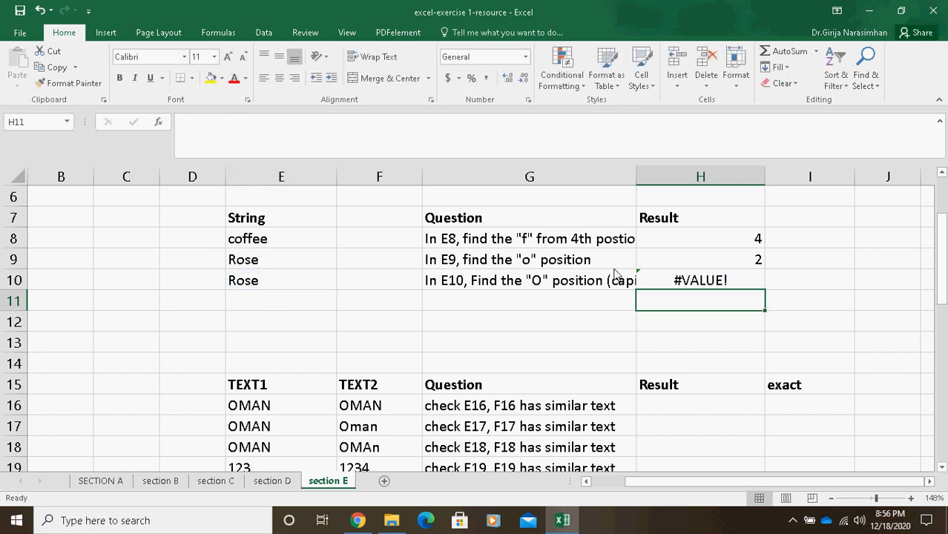
{"action": "left_click", "coordinate": [752, 285]}
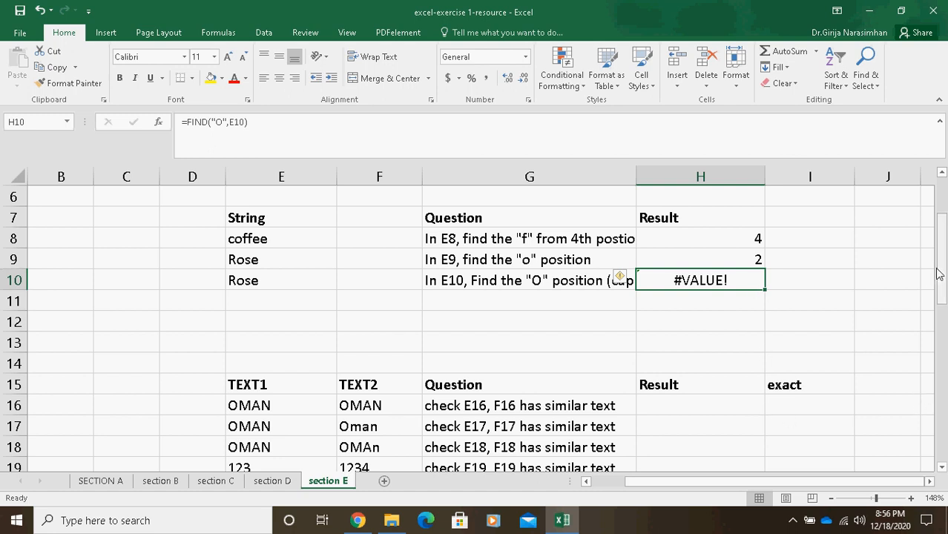
Step: In H16, enter an EXACT formula comparing the texts in E16 and F16: =EXACT(E16,F16)
{"action": "left_click_drag", "start_coordinate": [938, 276], "coordinate": [939, 307]}
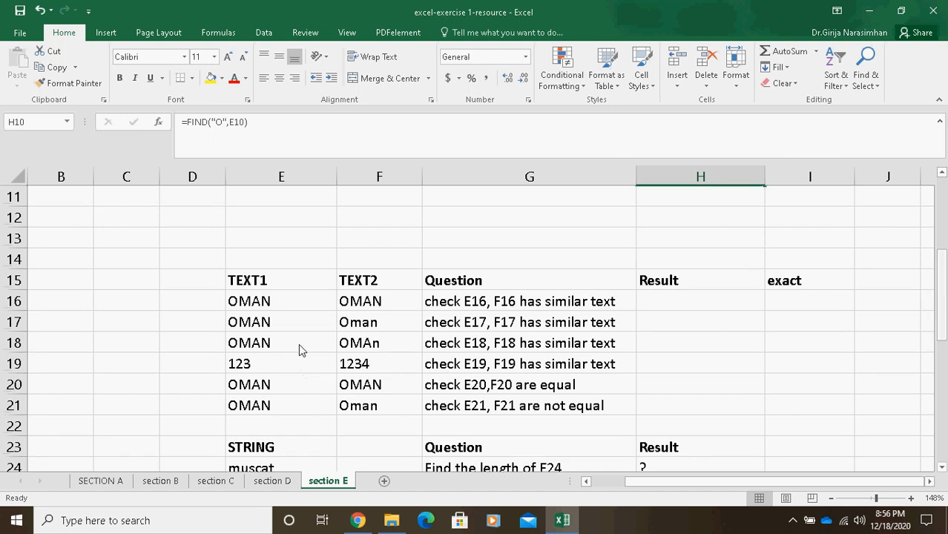
{"action": "left_click", "coordinate": [273, 308]}
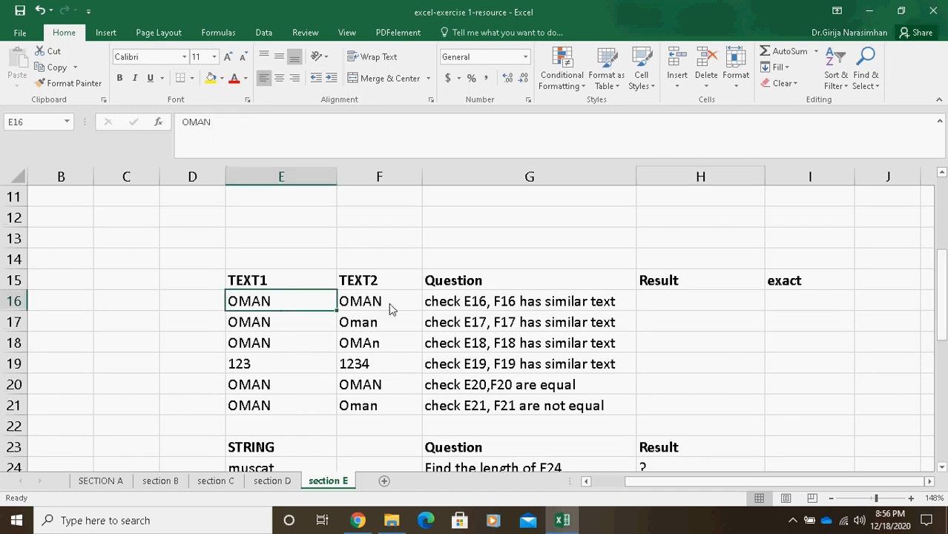
{"action": "left_click", "coordinate": [381, 305]}
{"action": "left_click", "coordinate": [695, 311]}
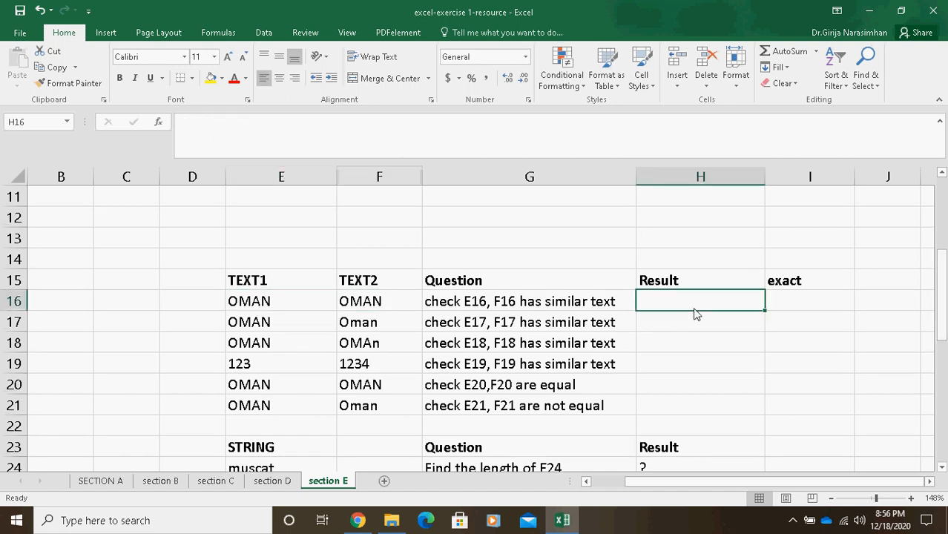
{"action": "type", "text": "=e"}
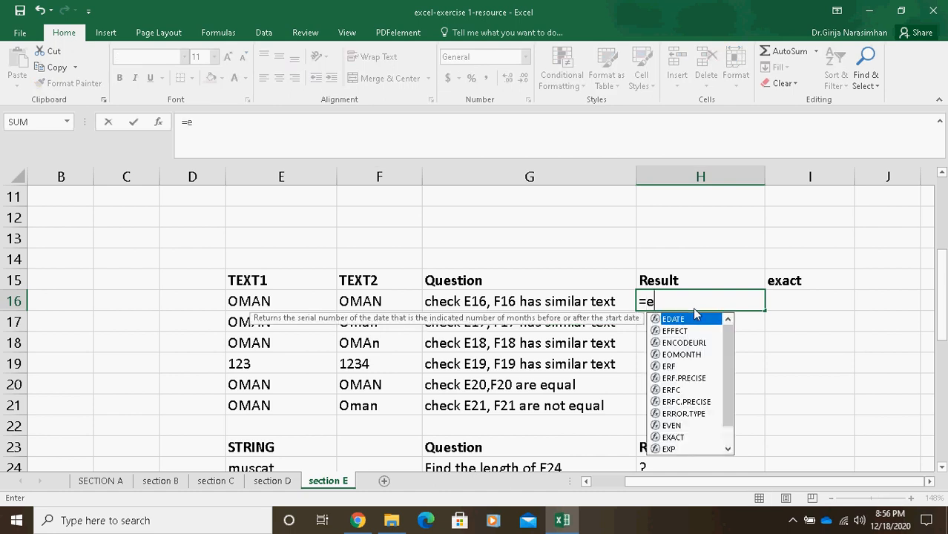
{"action": "type", "text": "xact"}
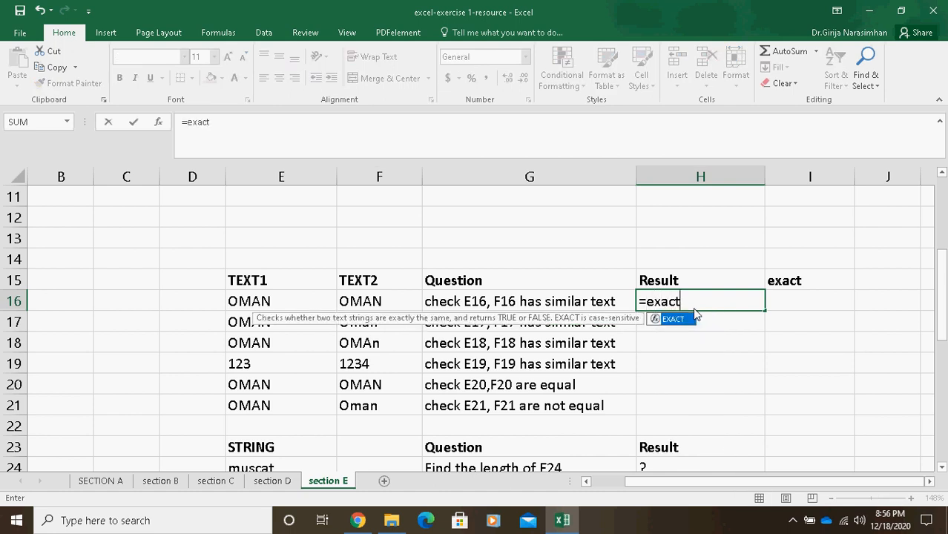
{"action": "type", "text": "("}
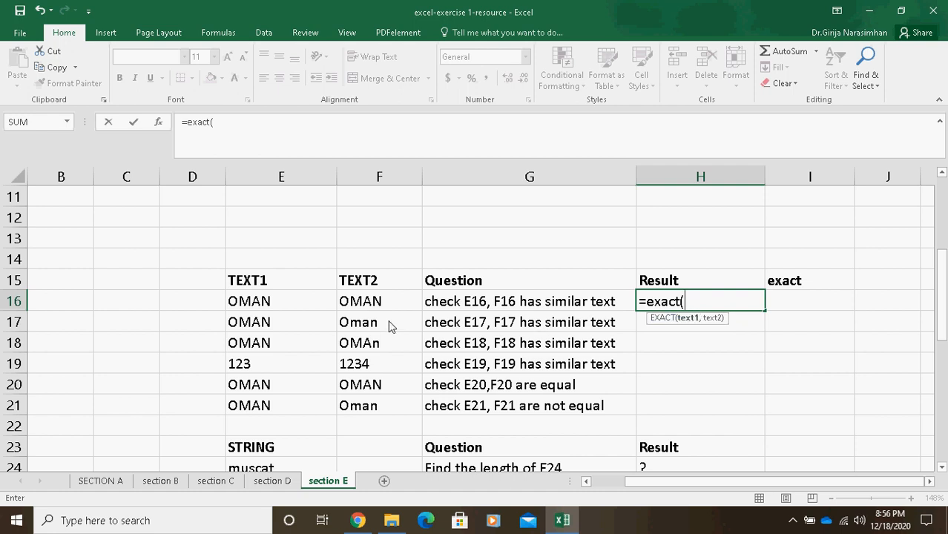
{"action": "left_click", "coordinate": [278, 305]}
{"action": "left_click", "coordinate": [255, 123]}
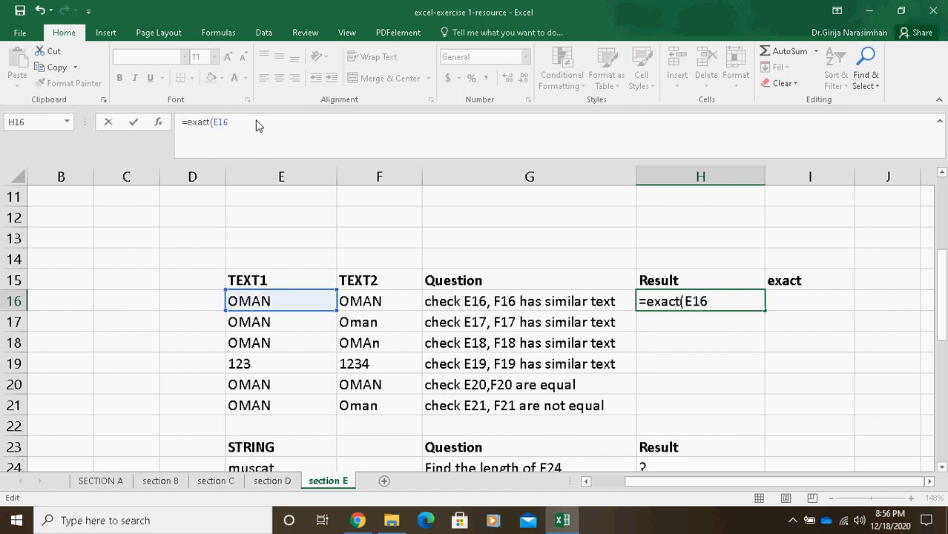
{"action": "type", "text": ","}
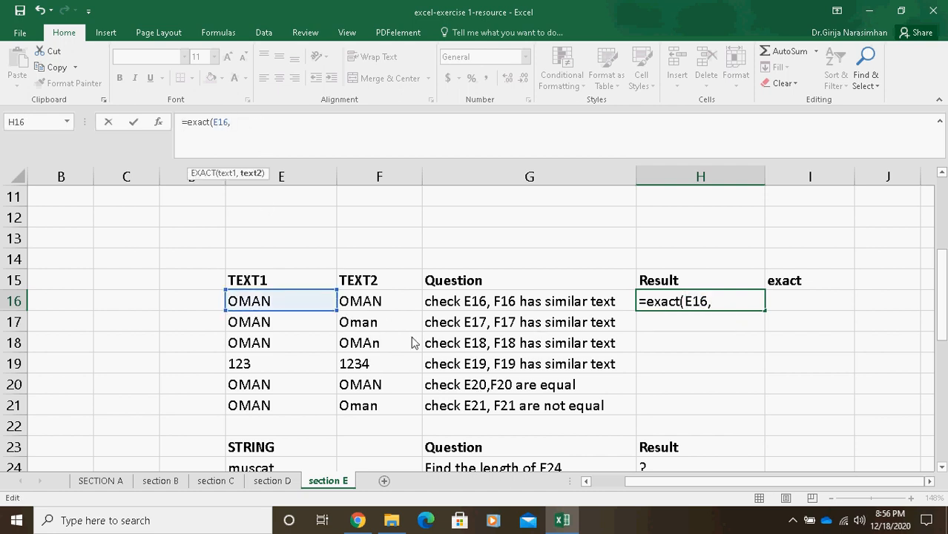
{"action": "left_click", "coordinate": [381, 305]}
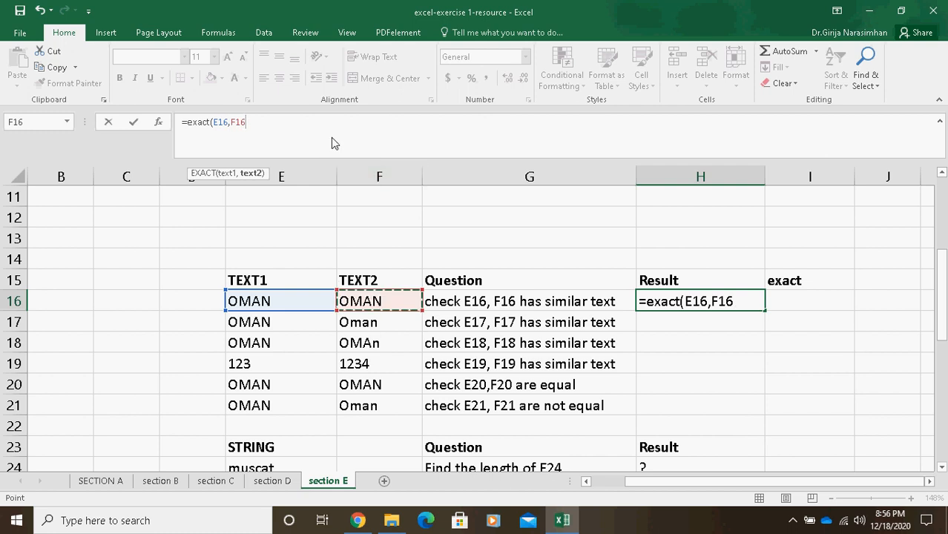
{"action": "key", "text": "Return"}
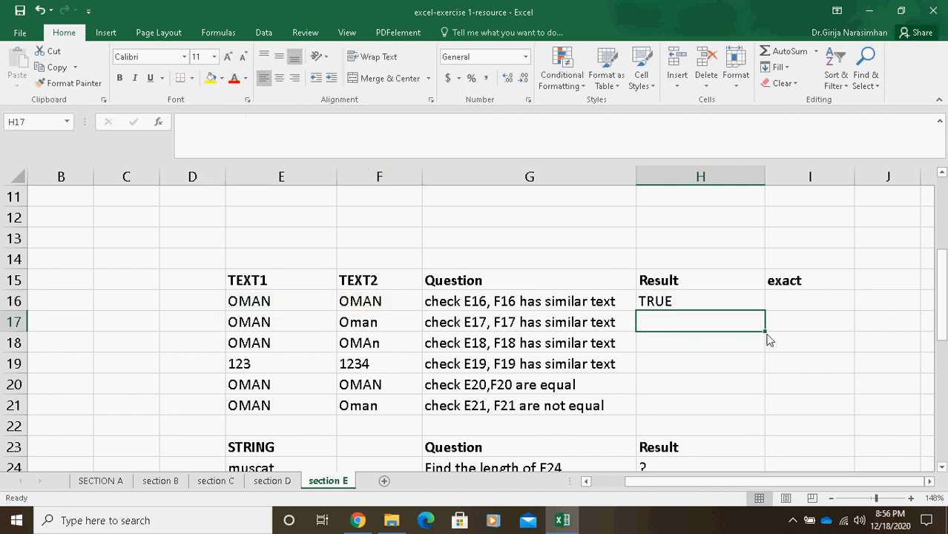
Step: Fill the EXACT formula from H16 down through H19 to compare the remaining similar-text pairs
{"action": "left_click", "coordinate": [259, 326]}
{"action": "left_click", "coordinate": [354, 324]}
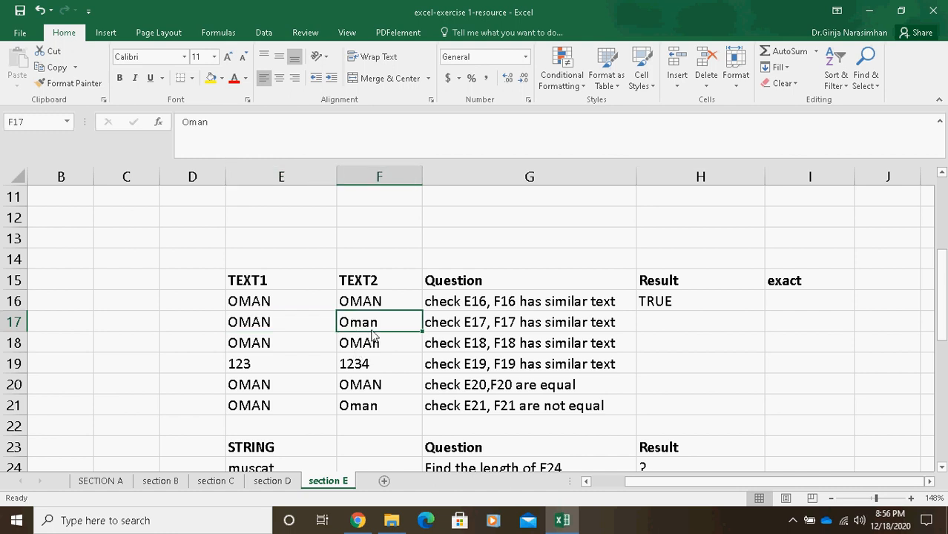
{"action": "left_click", "coordinate": [686, 305]}
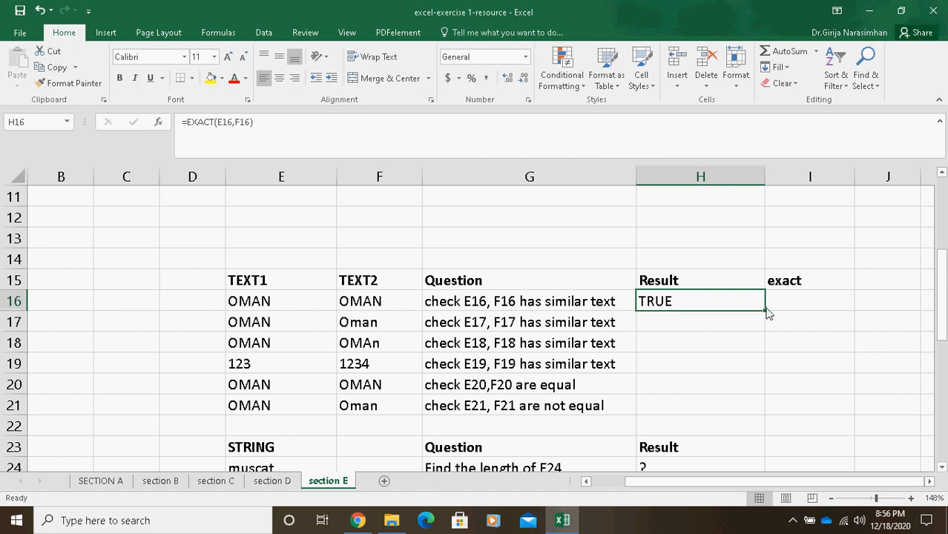
{"action": "left_click_drag", "start_coordinate": [765, 311], "coordinate": [768, 371]}
Step: Change the TEXT2 value in F19 to 123
{"action": "left_click", "coordinate": [364, 364]}
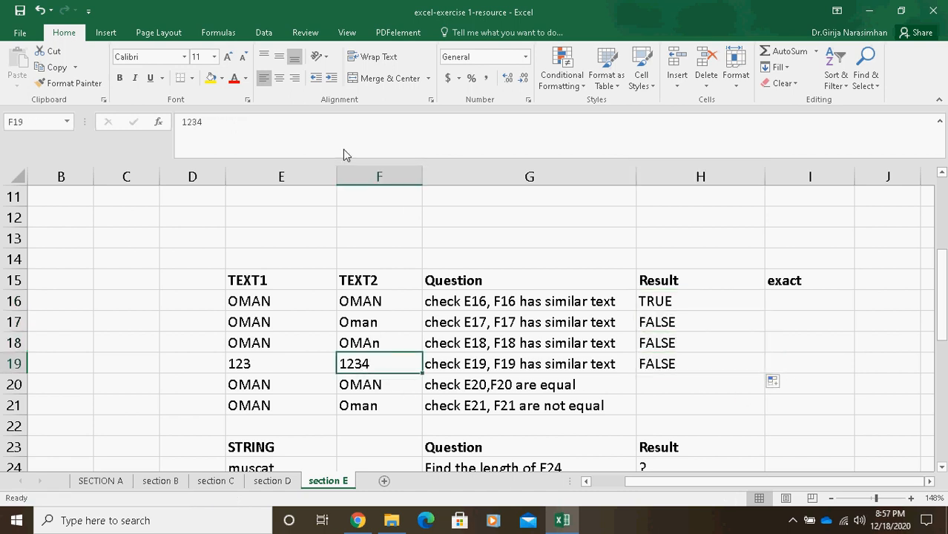
{"action": "left_click", "coordinate": [239, 131]}
{"action": "key", "text": "BackSpace"}
{"action": "key", "text": "Return"}
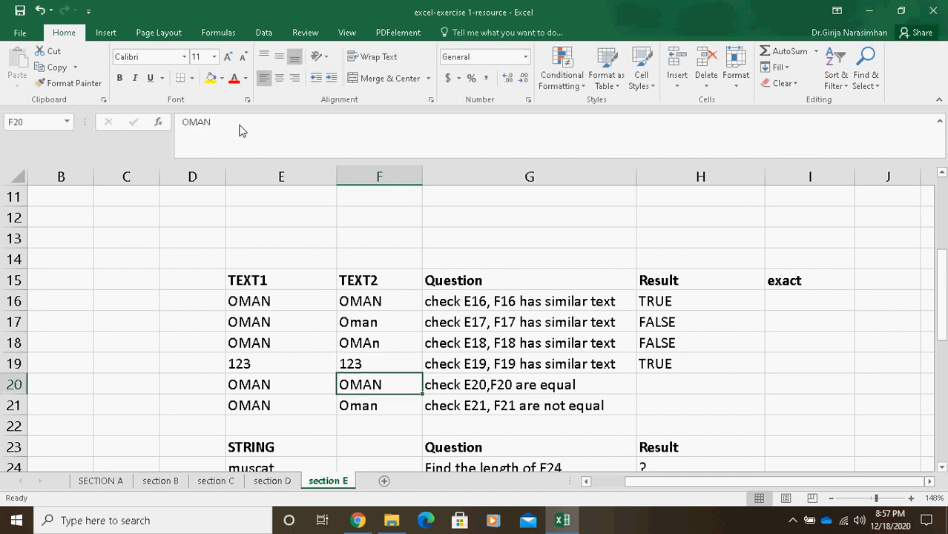
Step: In H20, enter a formula testing whether E20 and F20 are equal: =E20=F20
{"action": "left_click", "coordinate": [684, 386]}
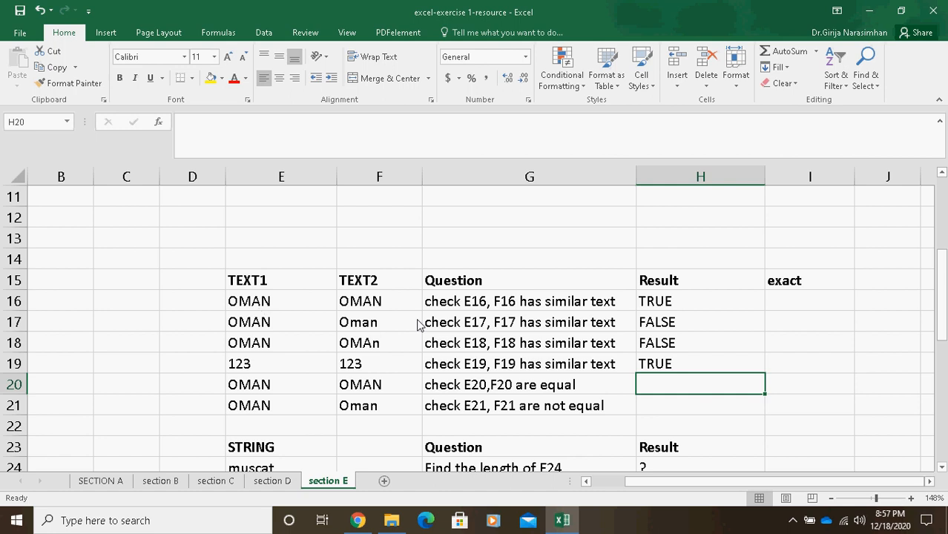
{"action": "left_click", "coordinate": [271, 402]}
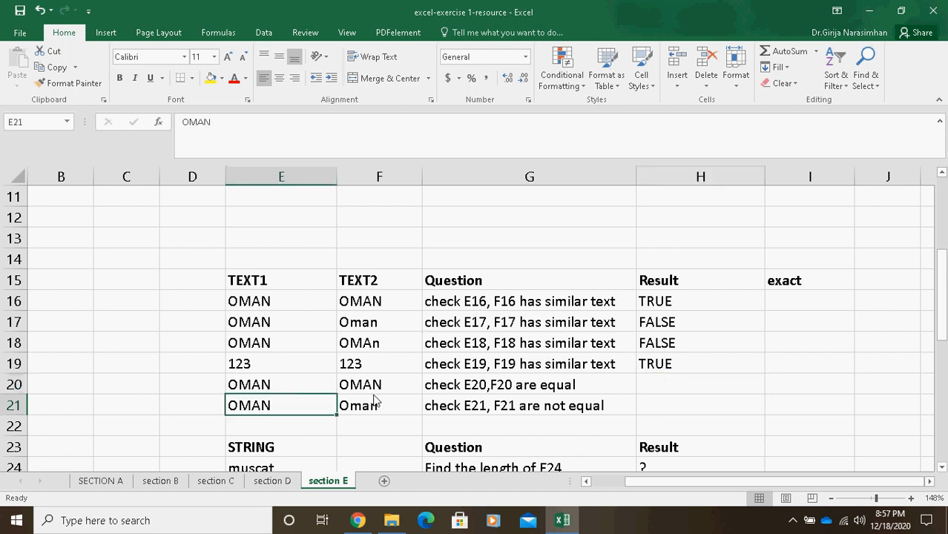
{"action": "left_click", "coordinate": [375, 393]}
{"action": "left_click", "coordinate": [675, 384]}
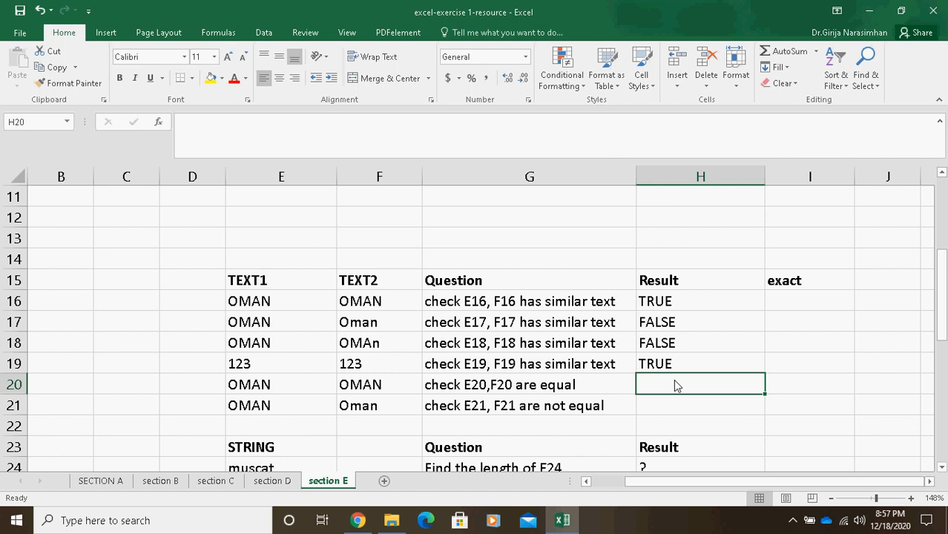
{"action": "type", "text": "="}
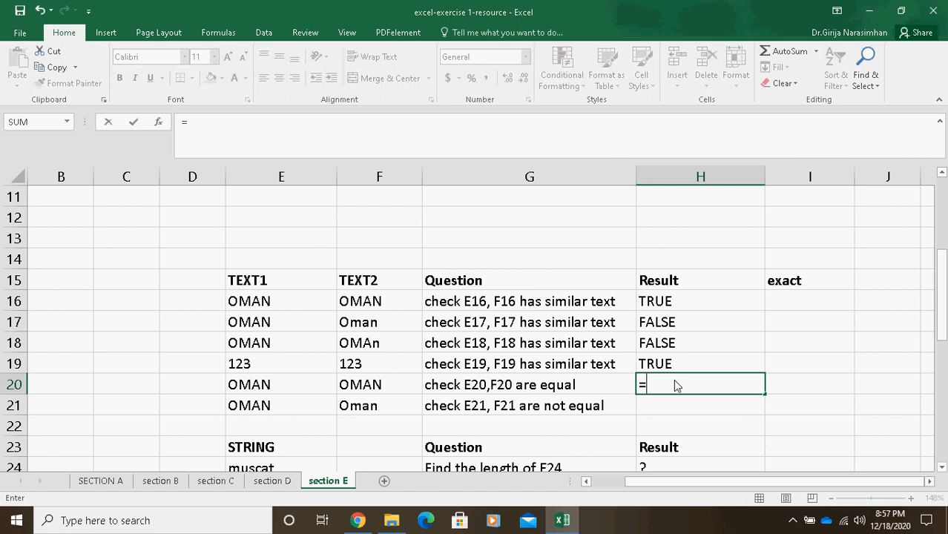
{"action": "type", "text": "E"}
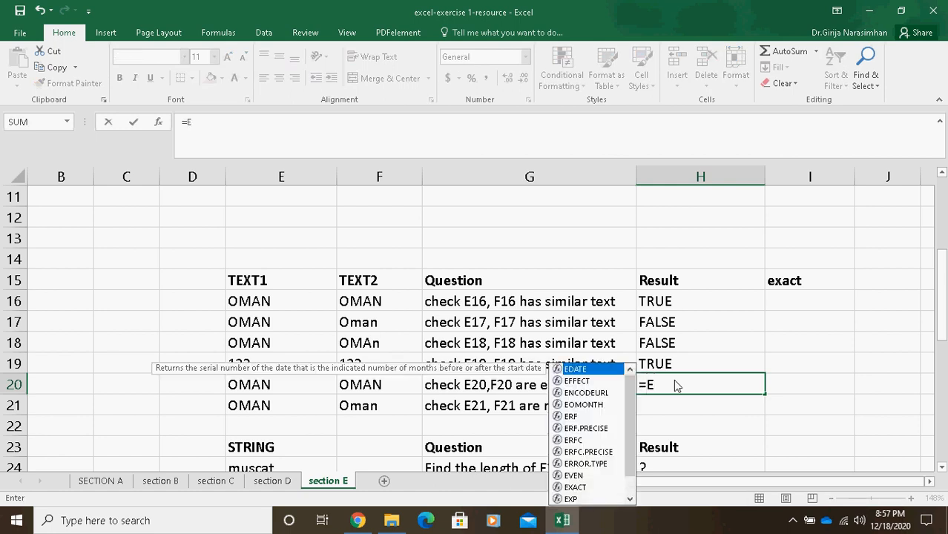
{"action": "type", "text": "20="}
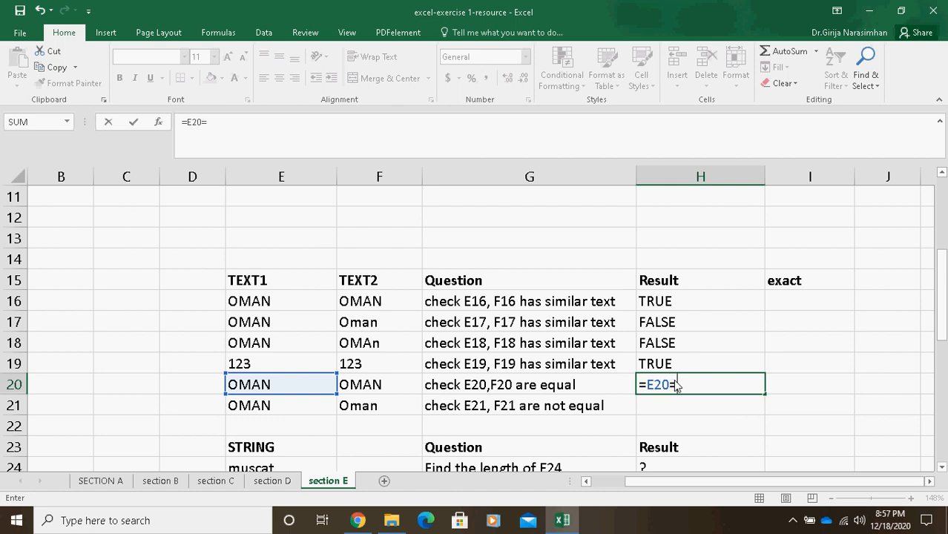
{"action": "type", "text": "f20"}
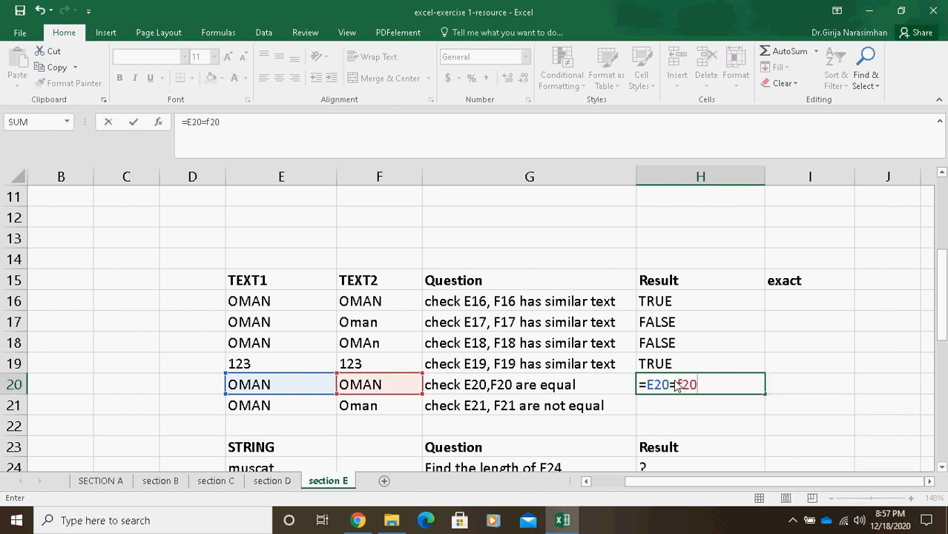
{"action": "key", "text": "Return"}
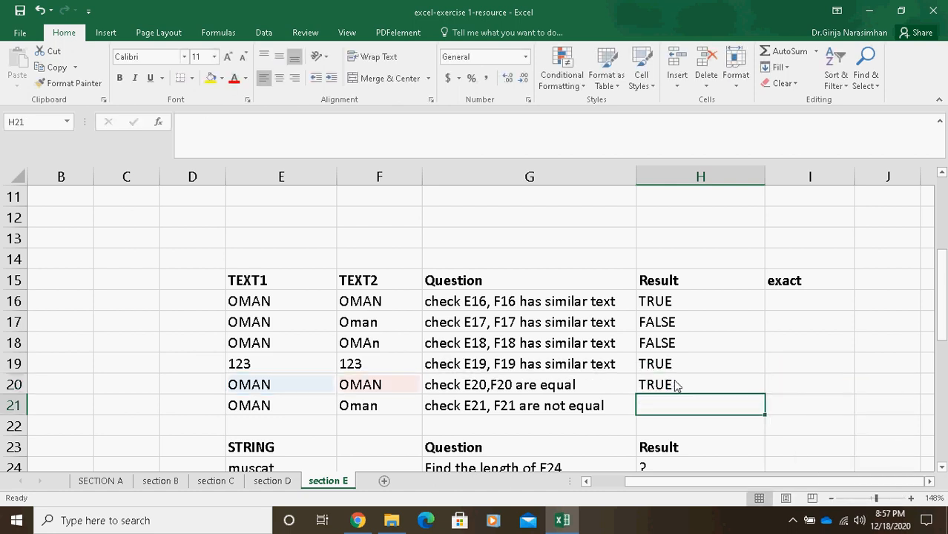
Step: Change the text in F20 to OOMAN to test the equality formula in H20
{"action": "left_click", "coordinate": [355, 386]}
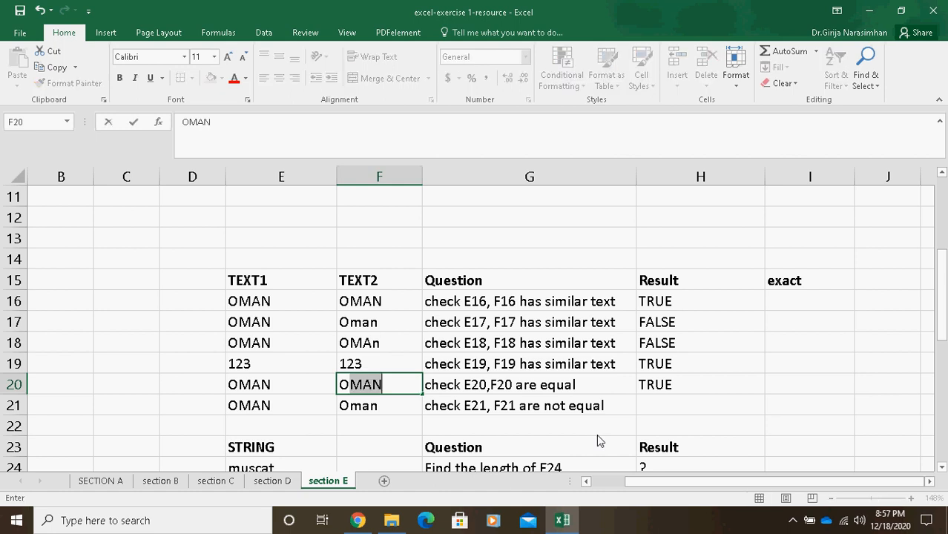
{"action": "type", "text": "OOMAN"}
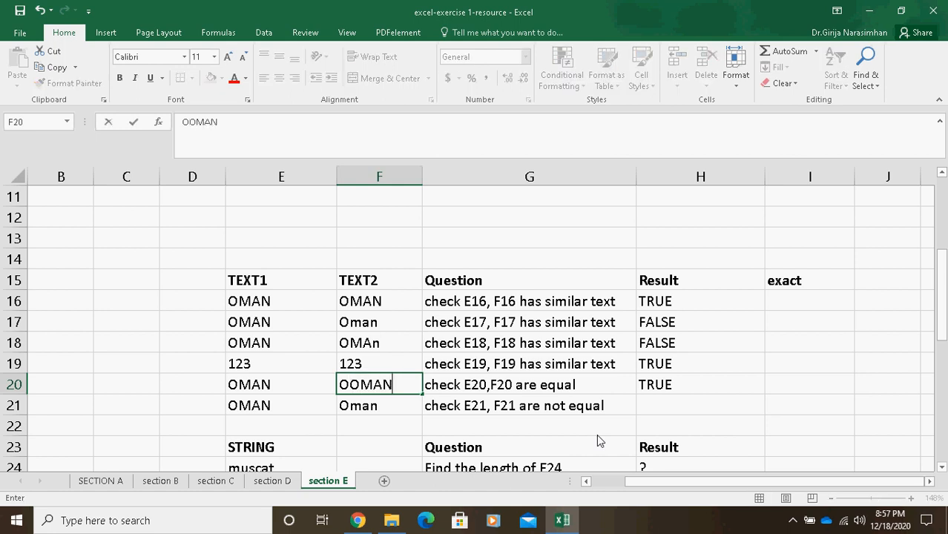
{"action": "key", "text": "Return"}
{"action": "key", "text": "Up"}
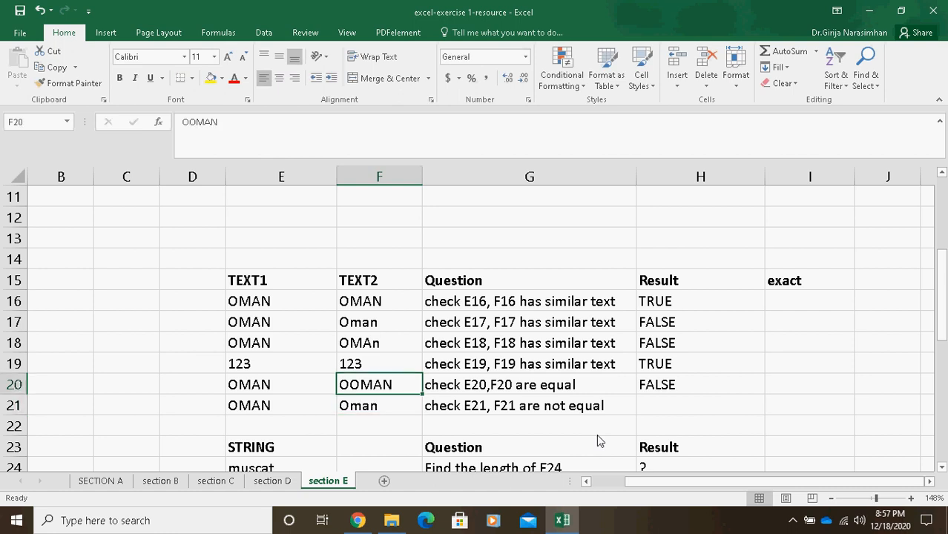
Step: Change the text in F20 to oMAN, with a lowercase first letter, and check the comparison formula in H20
{"action": "left_click", "coordinate": [196, 122]}
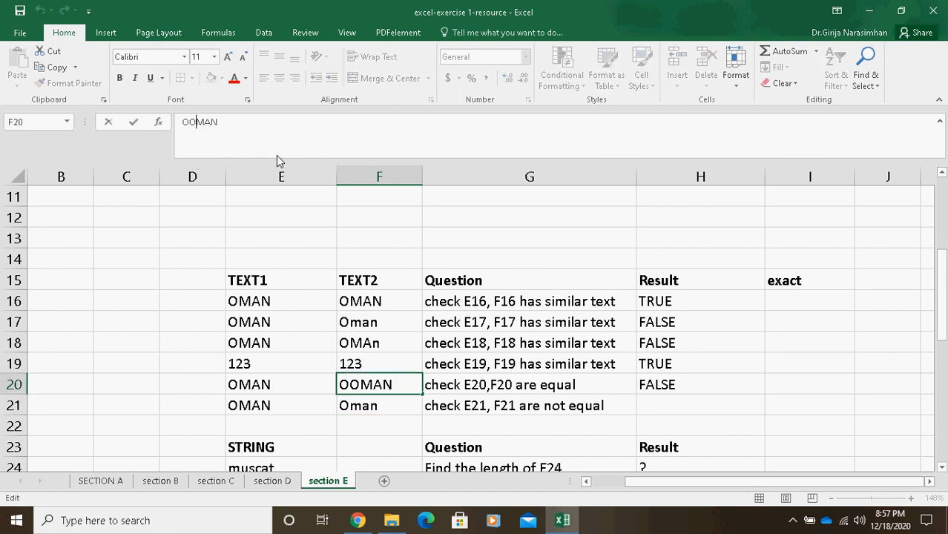
{"action": "key", "text": "BackSpace"}
{"action": "key", "text": "BackSpace"}
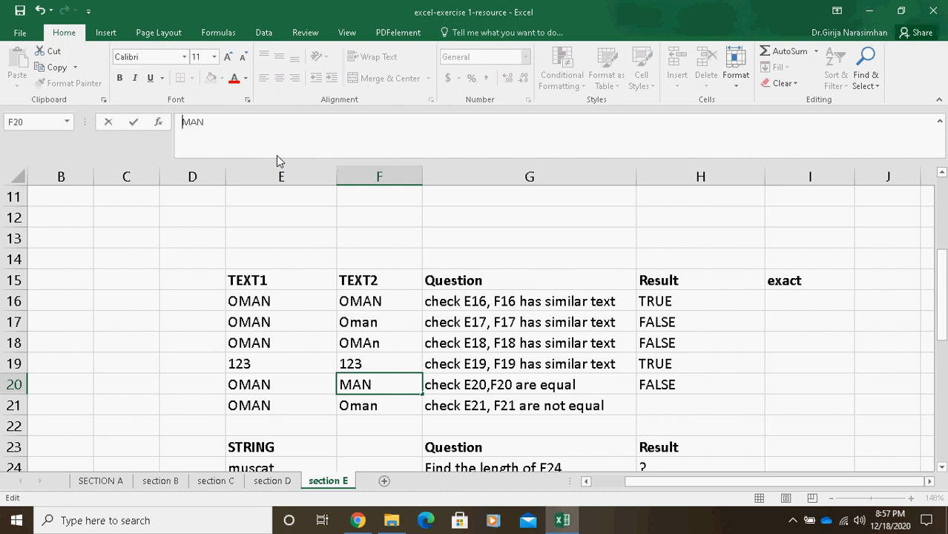
{"action": "type", "text": "o"}
{"action": "key", "text": "Return"}
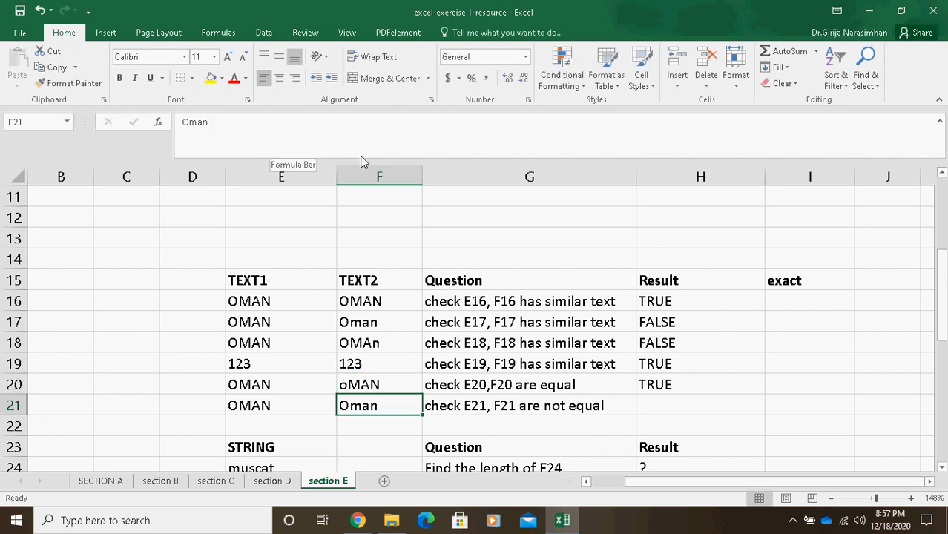
{"action": "left_click", "coordinate": [388, 385]}
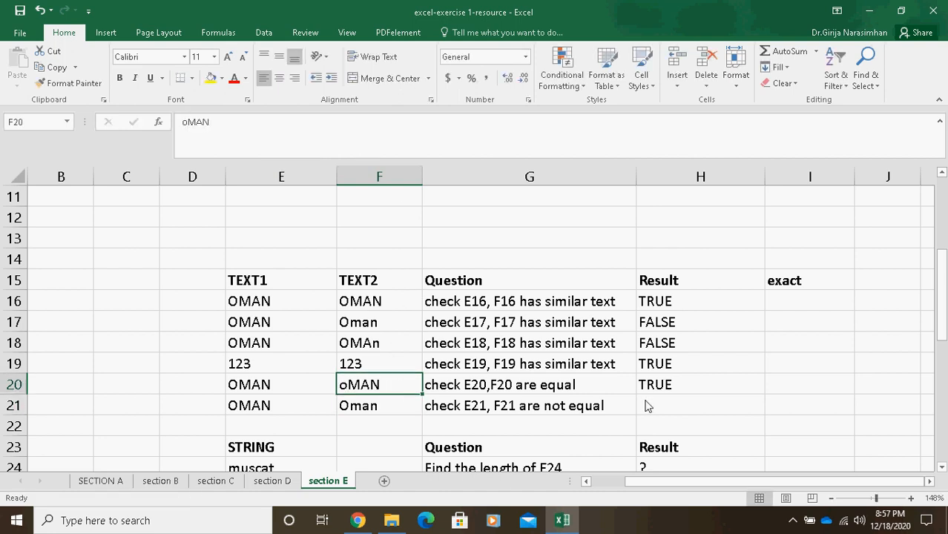
{"action": "left_click", "coordinate": [679, 388]}
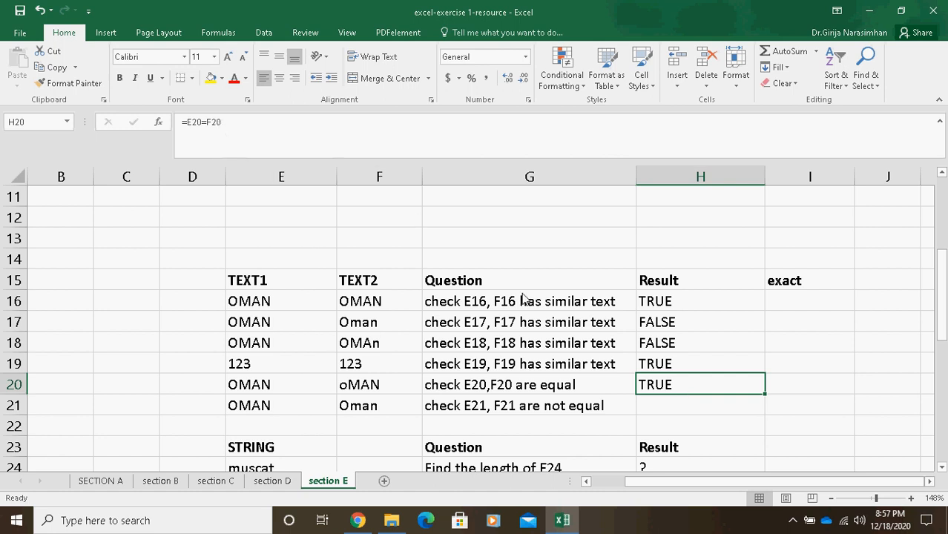
{"action": "left_click", "coordinate": [656, 406]}
{"action": "type", "text": "="}
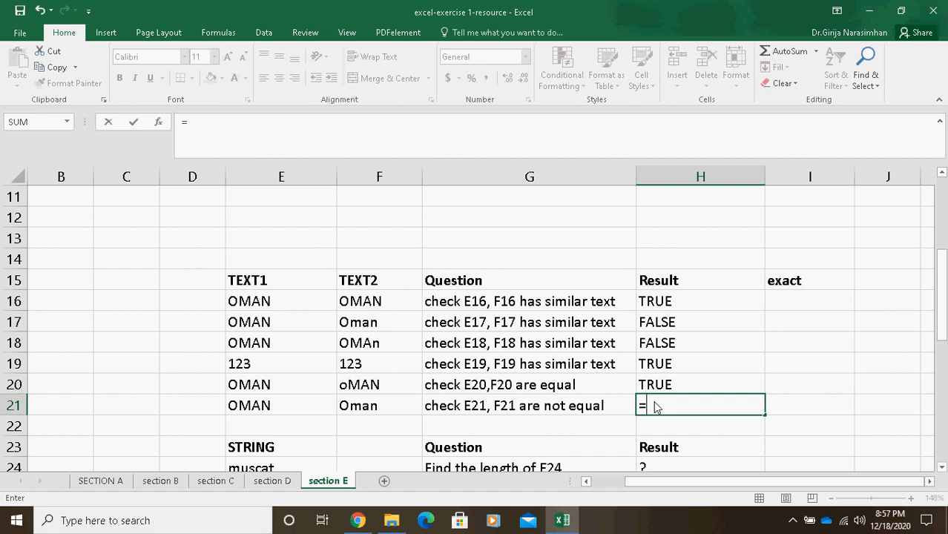
{"action": "type", "text": "Oman"}
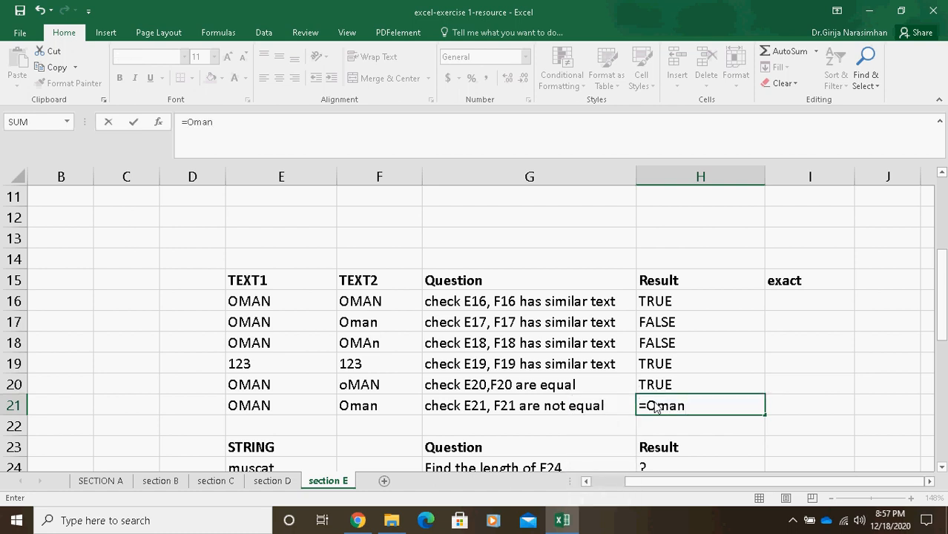
{"action": "key", "text": "BackSpace"}
{"action": "key", "text": "BackSpace"}
{"action": "key", "text": "BackSpace"}
{"action": "key", "text": "BackSpace"}
{"action": "key", "text": "BackSpace"}
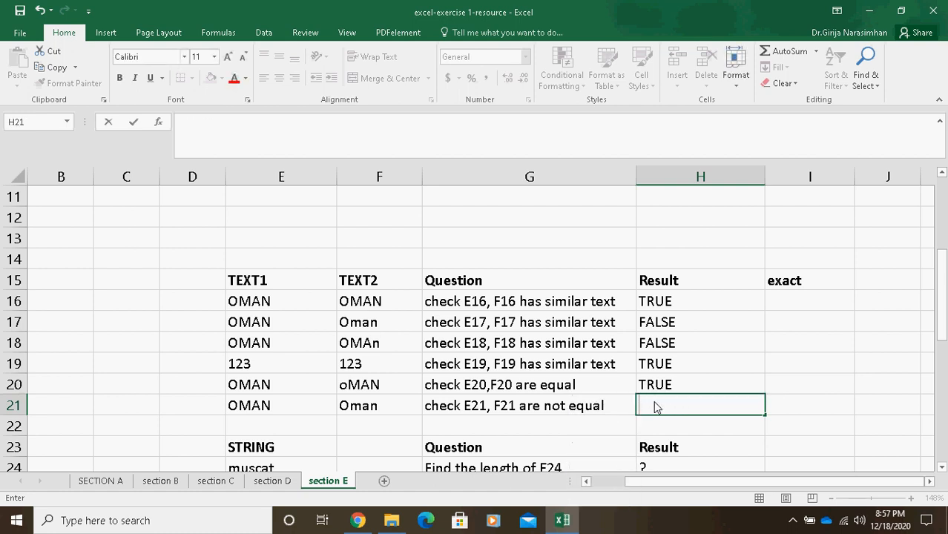
Step: In H21, enter a formula testing whether E21 and F21 are not equal: =E21<>F21
{"action": "type", "text": "="}
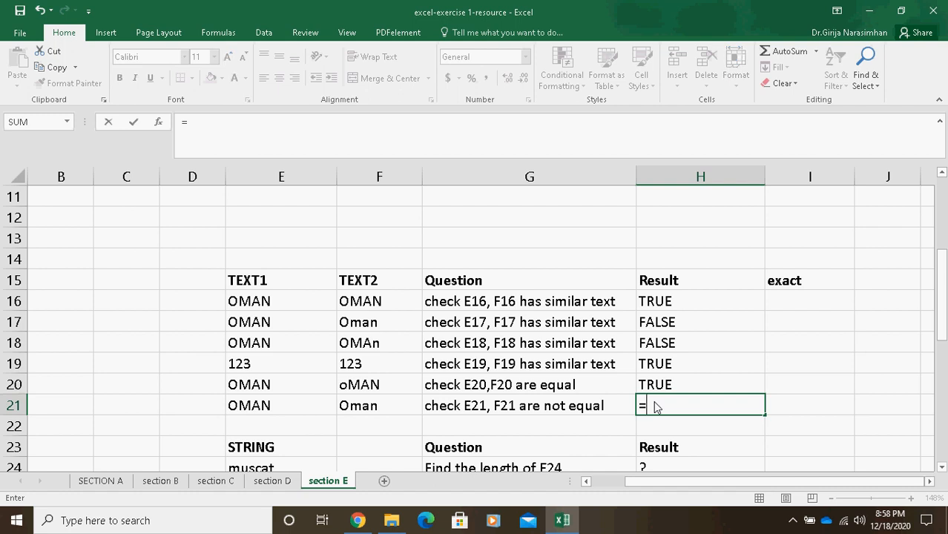
{"action": "left_click", "coordinate": [269, 413]}
{"action": "left_click", "coordinate": [269, 131]}
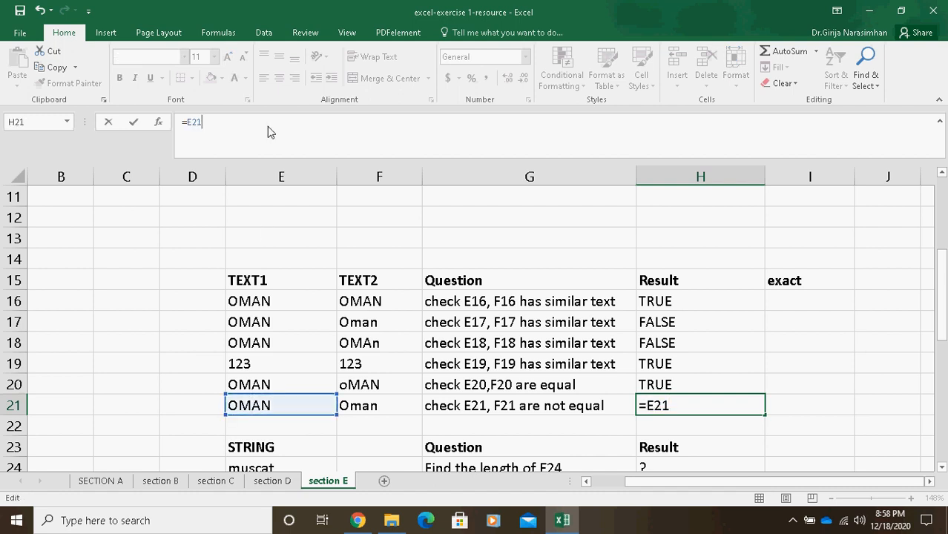
{"action": "type", "text": "<>"}
{"action": "left_click", "coordinate": [369, 414]}
{"action": "key", "text": "Return"}
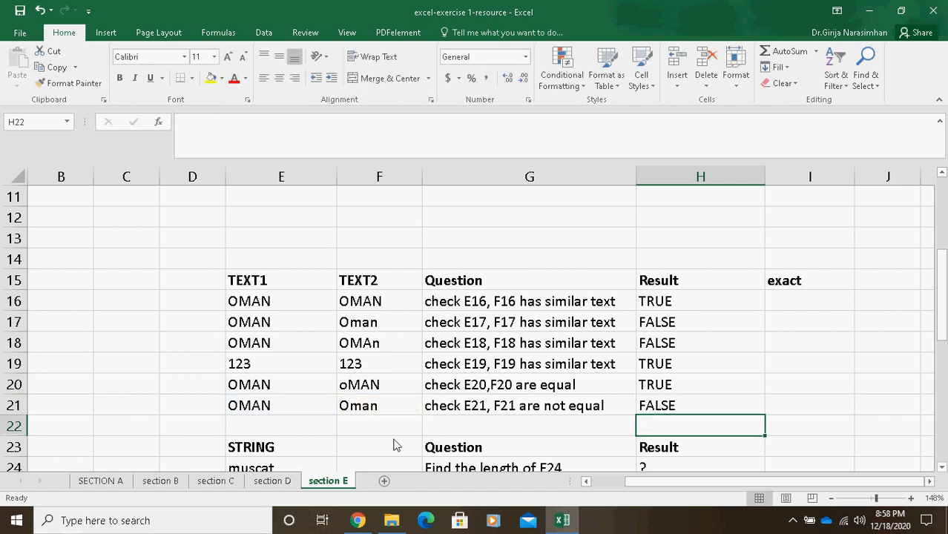
Step: Change the text in F21 to Ooman to test the not-equal formula in H21
{"action": "left_click", "coordinate": [365, 416]}
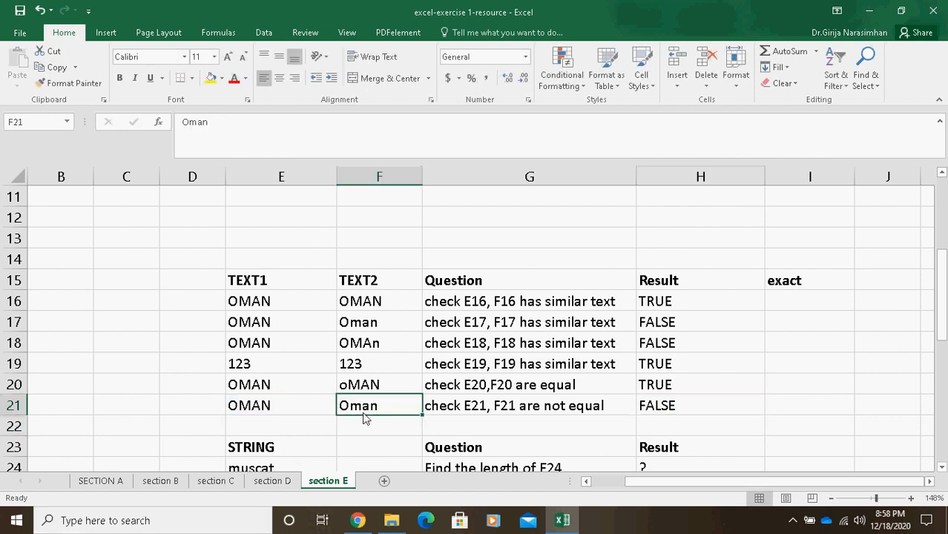
{"action": "left_click", "coordinate": [188, 127]}
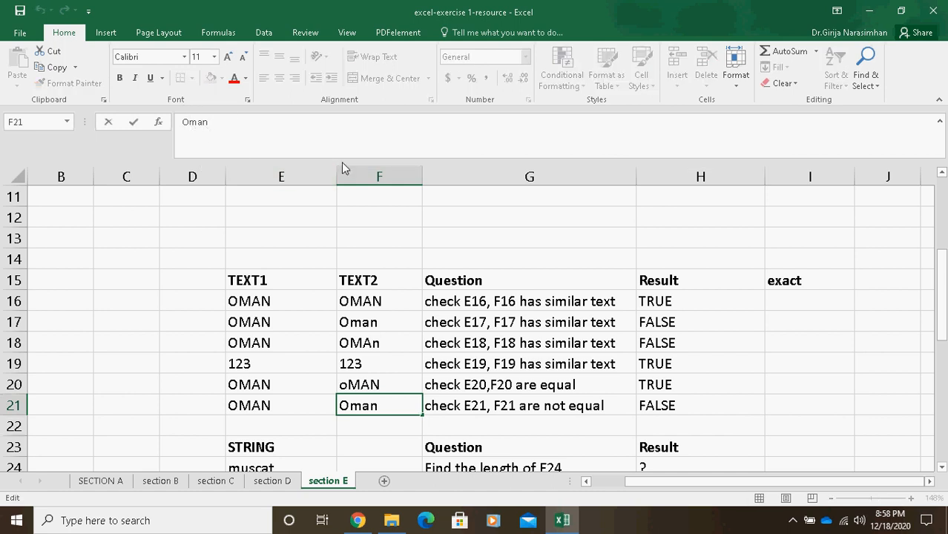
{"action": "type", "text": "o"}
{"action": "key", "text": "Return"}
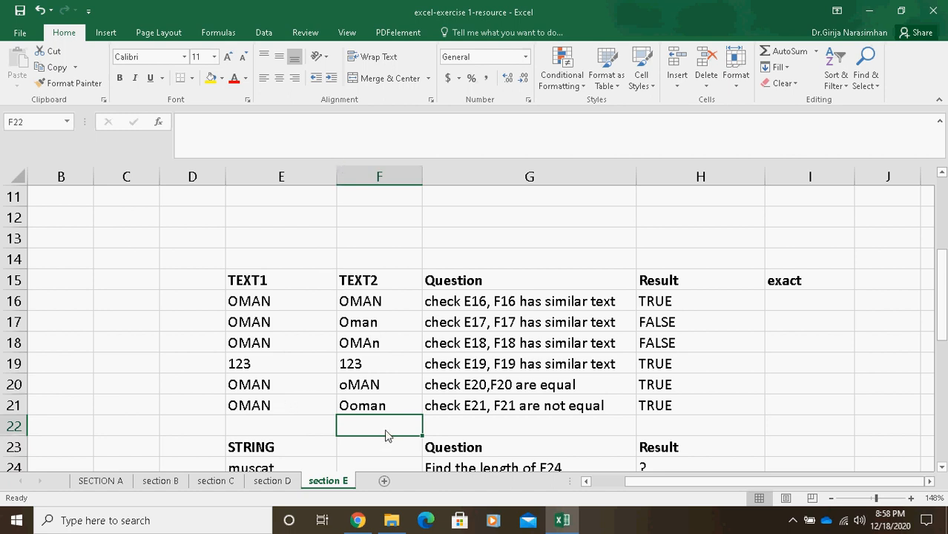
Step: In H24, replace the question mark with a formula for the length of the text in E24: =LEN(E24)
{"action": "mouse_move", "coordinate": [943, 334]}
{"action": "left_mouse_down"}
{"action": "mouse_move", "coordinate": [943, 352]}
{"action": "mouse_move", "coordinate": [938, 260]}
{"action": "mouse_move", "coordinate": [942, 348]}
{"action": "left_mouse_up"}
{"action": "left_click", "coordinate": [674, 392]}
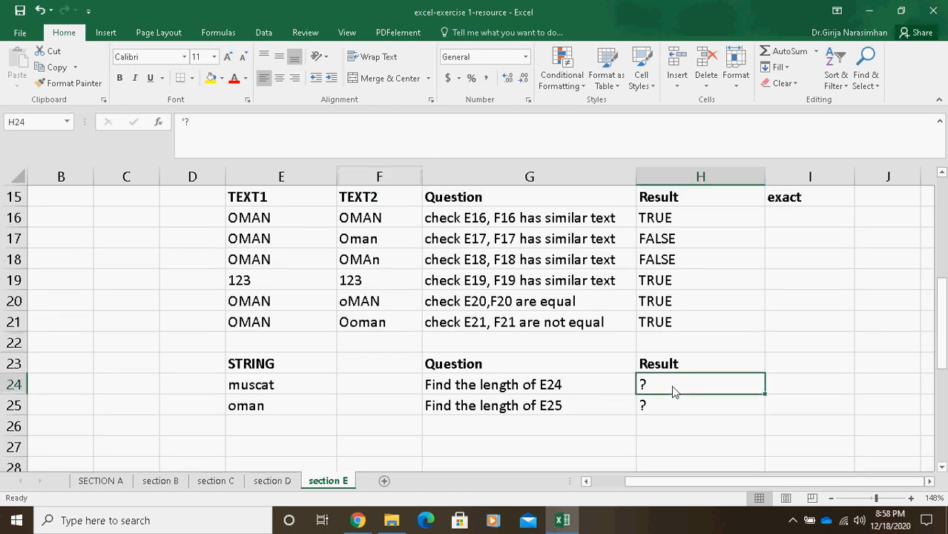
{"action": "type", "text": "=le"}
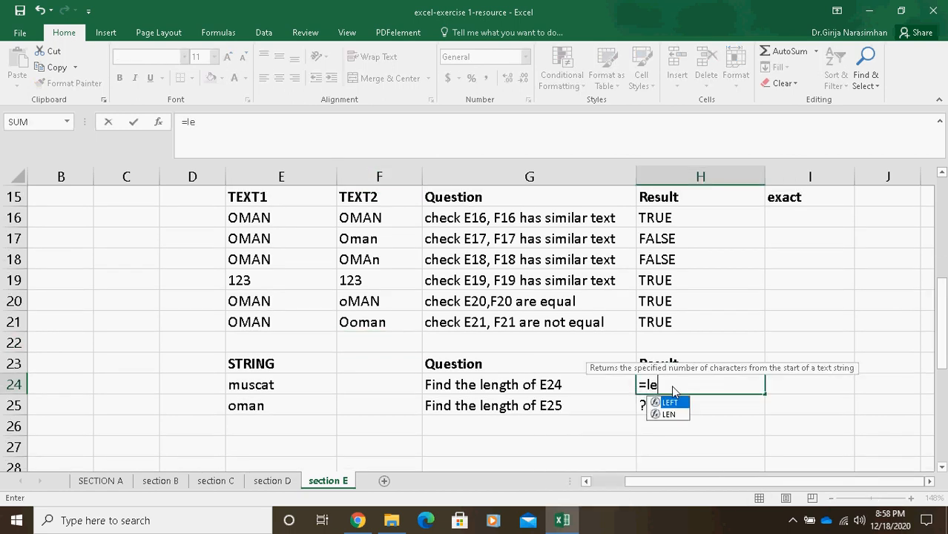
{"action": "type", "text": "n("}
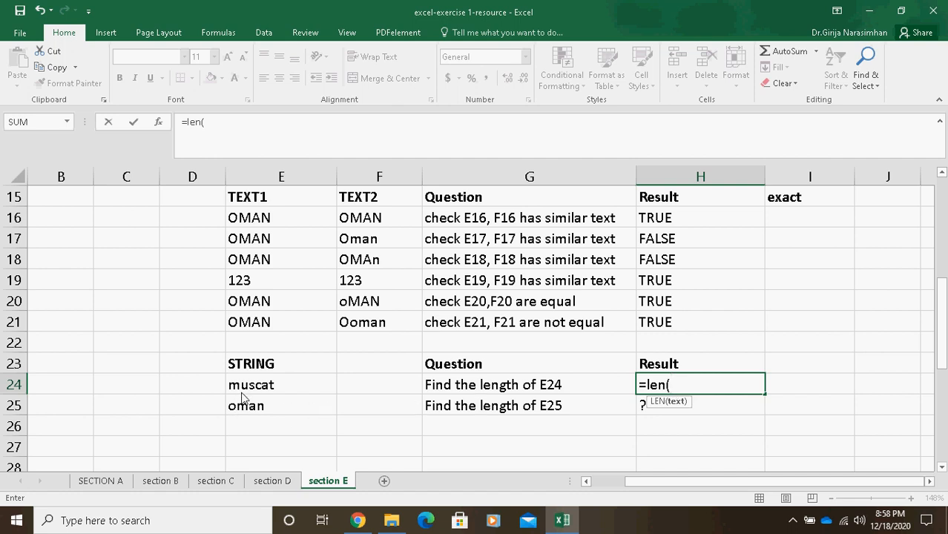
{"action": "left_click", "coordinate": [272, 393]}
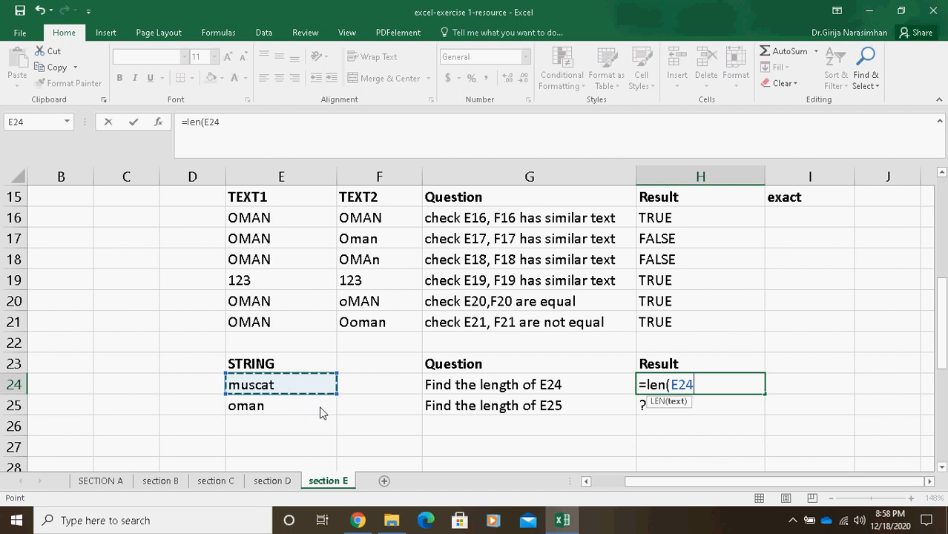
{"action": "type", "text": ")"}
{"action": "key", "text": "Return"}
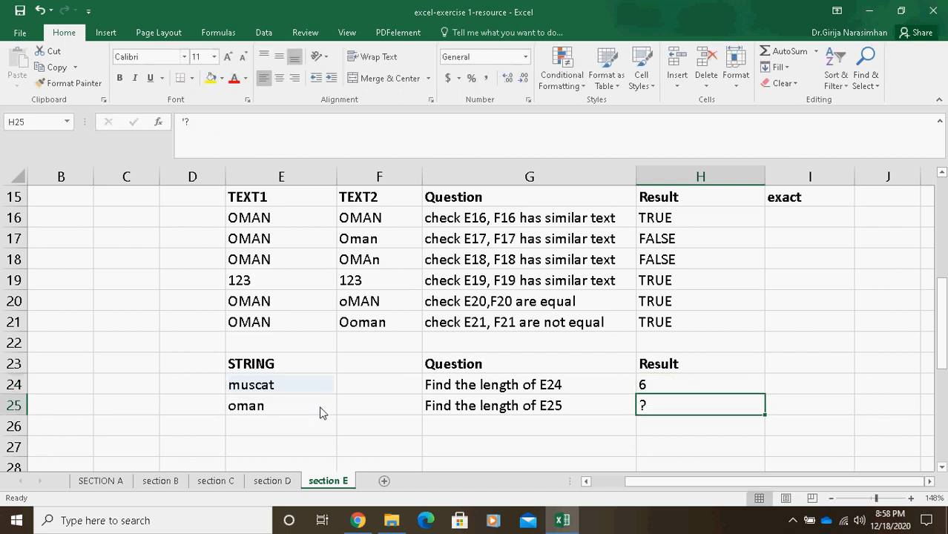
Step: In H25, enter the formula =LEN(E25) to find the length of the second string
{"action": "type", "text": "="}
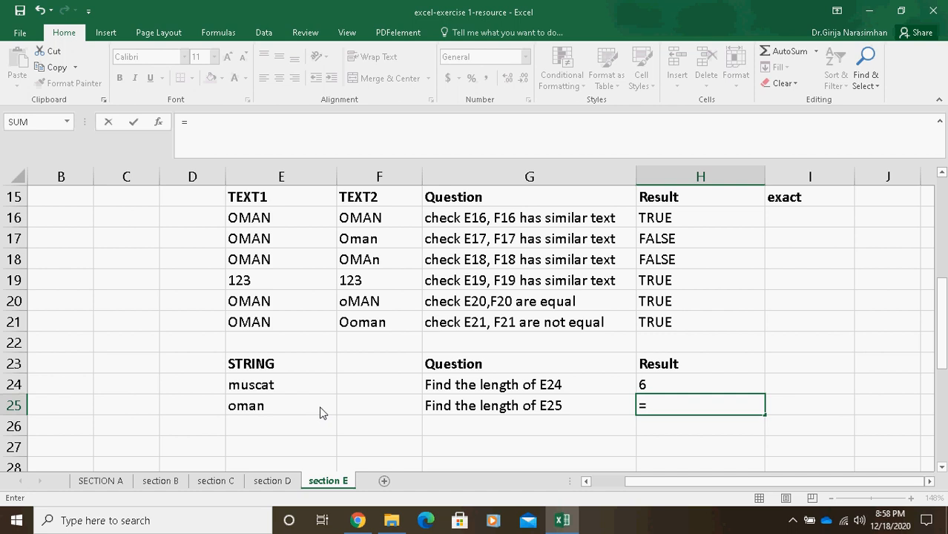
{"action": "type", "text": "len"}
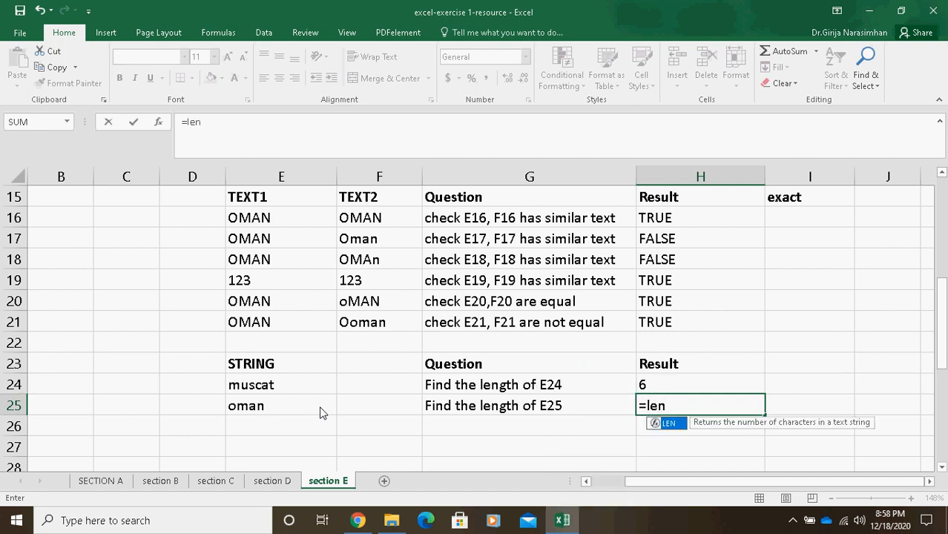
{"action": "type", "text": "("}
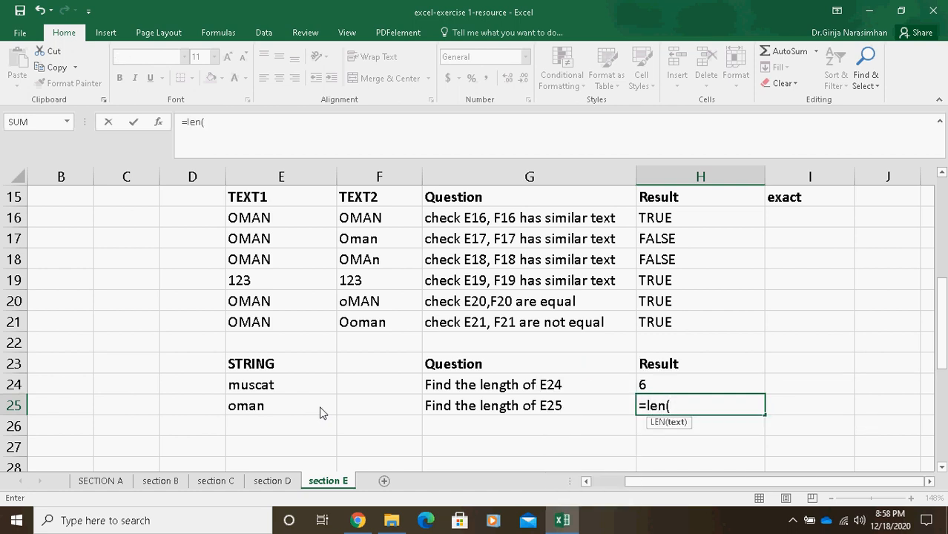
{"action": "left_click", "coordinate": [228, 414]}
{"action": "left_click", "coordinate": [251, 128]}
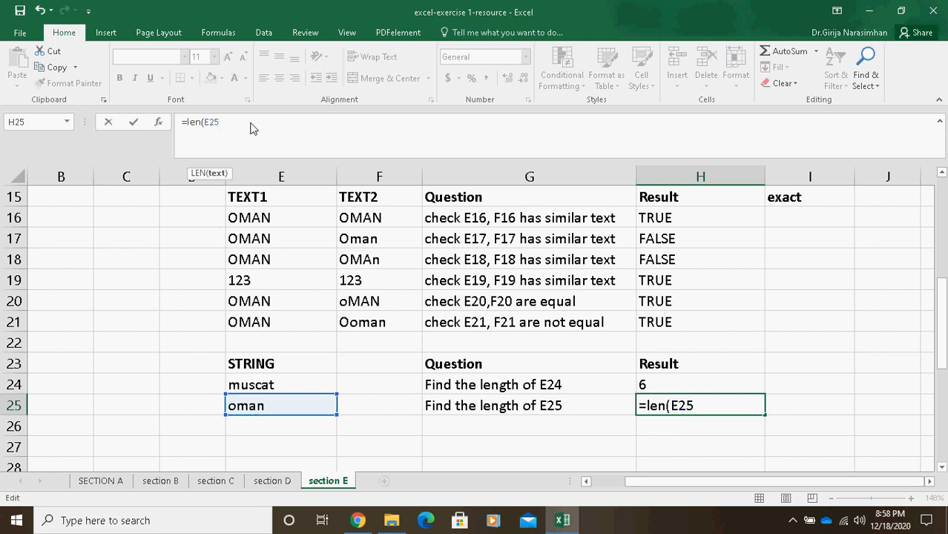
{"action": "type", "text": ")"}
{"action": "left_click", "coordinate": [816, 283]}
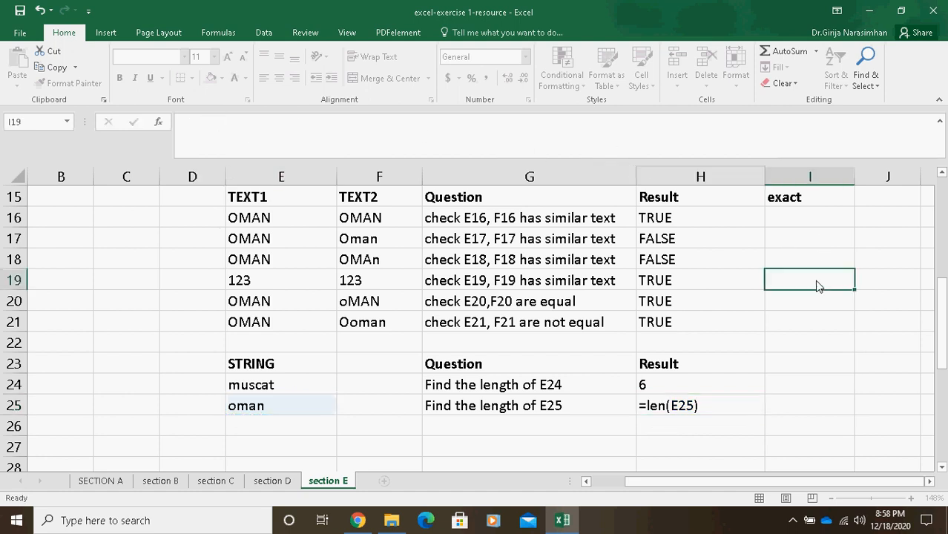
Step: In H30, replace the question mark with a REPT formula that repeats the asterisk twice: =REPT("*",2)
{"action": "left_click_drag", "start_coordinate": [944, 345], "coordinate": [944, 391]}
{"action": "left_click", "coordinate": [705, 368]}
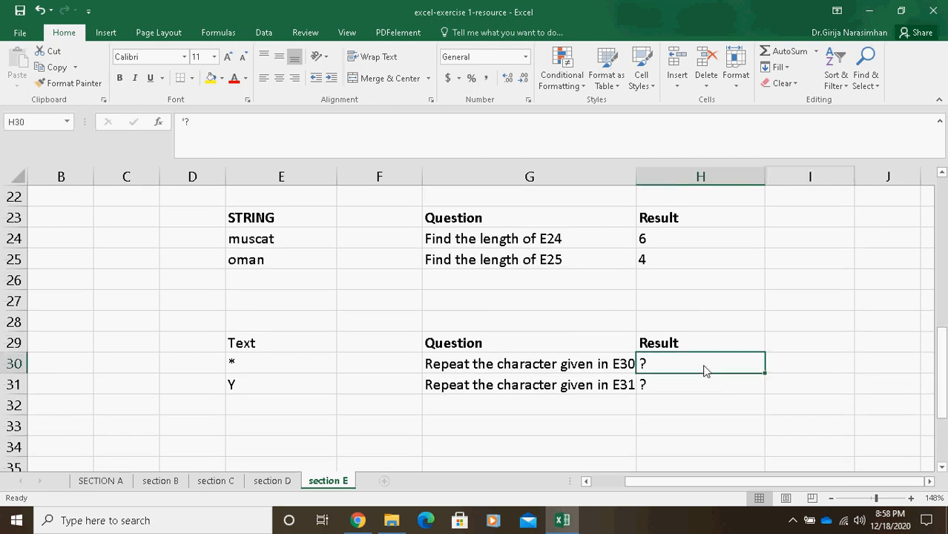
{"action": "key", "text": "BackSpace"}
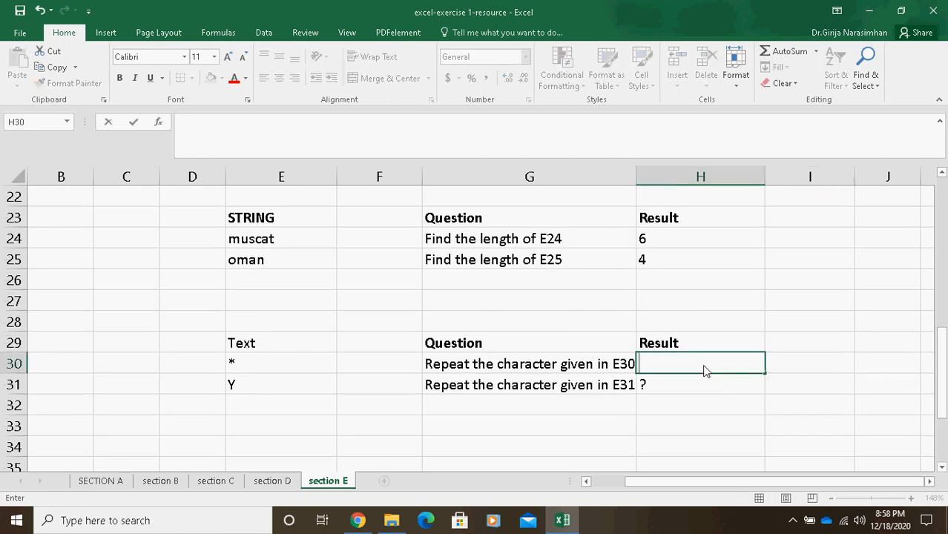
{"action": "type", "text": "=rep"}
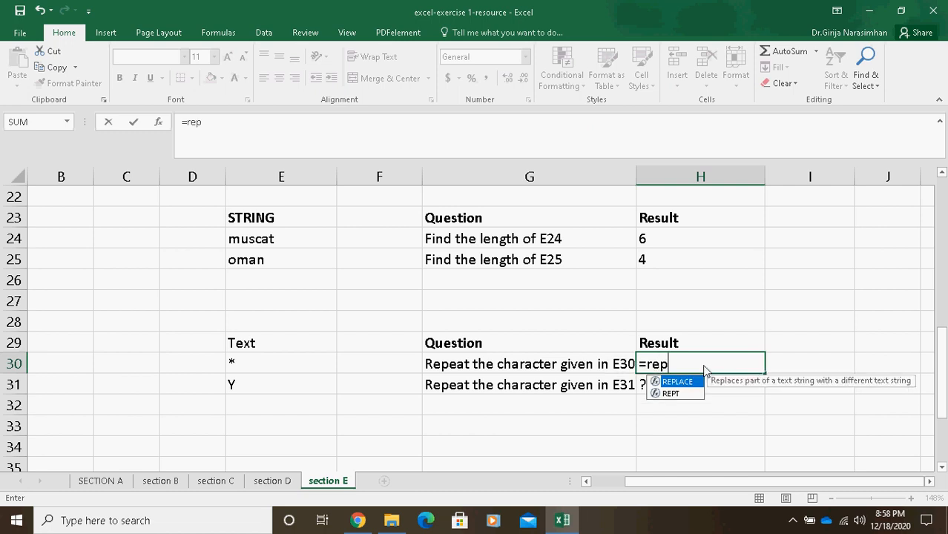
{"action": "type", "text": "e"}
{"action": "key", "text": "BackSpace"}
{"action": "left_click", "coordinate": [673, 395]}
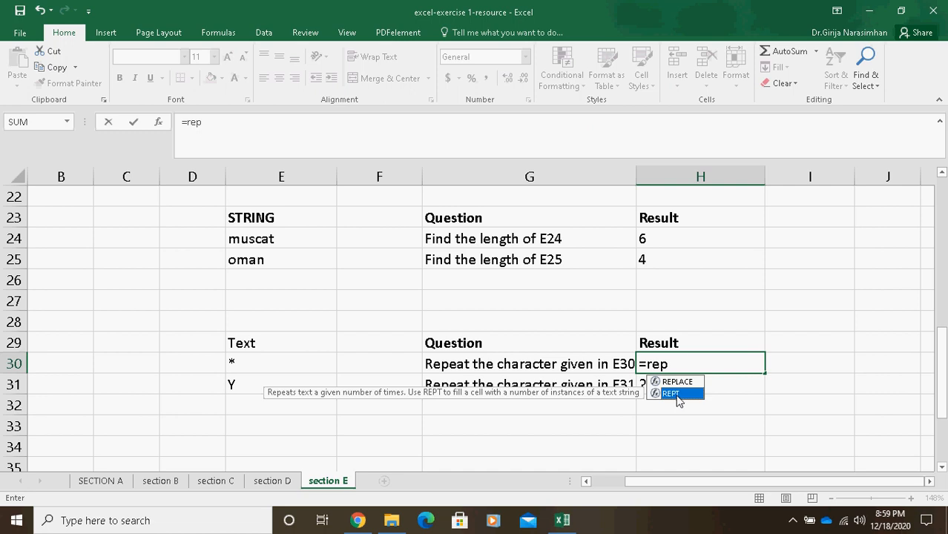
{"action": "double_click", "coordinate": [671, 394]}
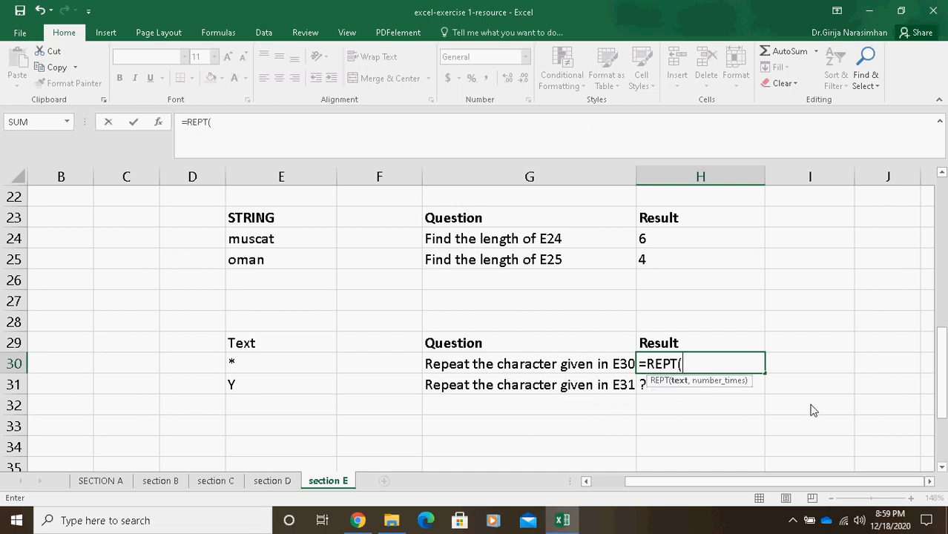
{"action": "type", "text": "\""}
{"action": "type", "text": "X\""}
{"action": "key", "text": "BackSpace"}
{"action": "key", "text": "BackSpace"}
{"action": "type", "text": "*\","}
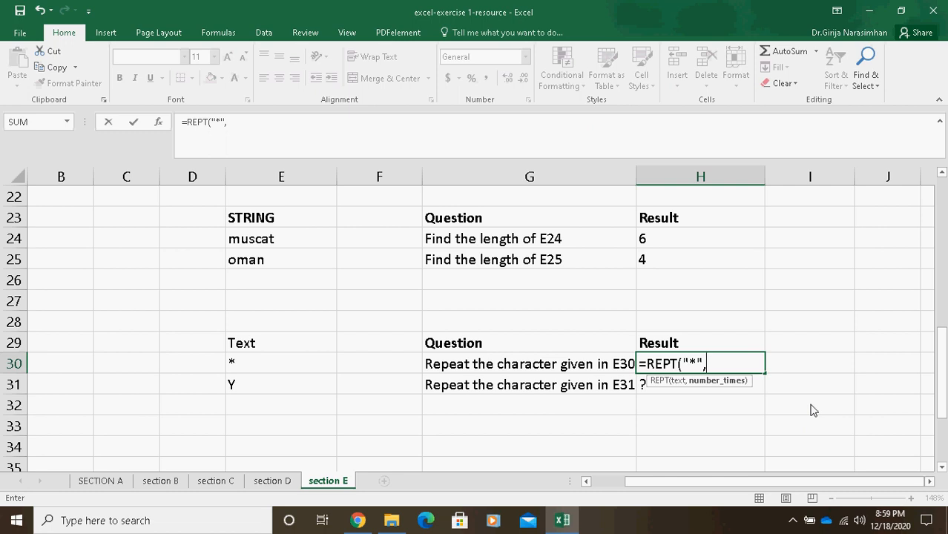
{"action": "type", "text": "2)"}
{"action": "key", "text": "Return"}
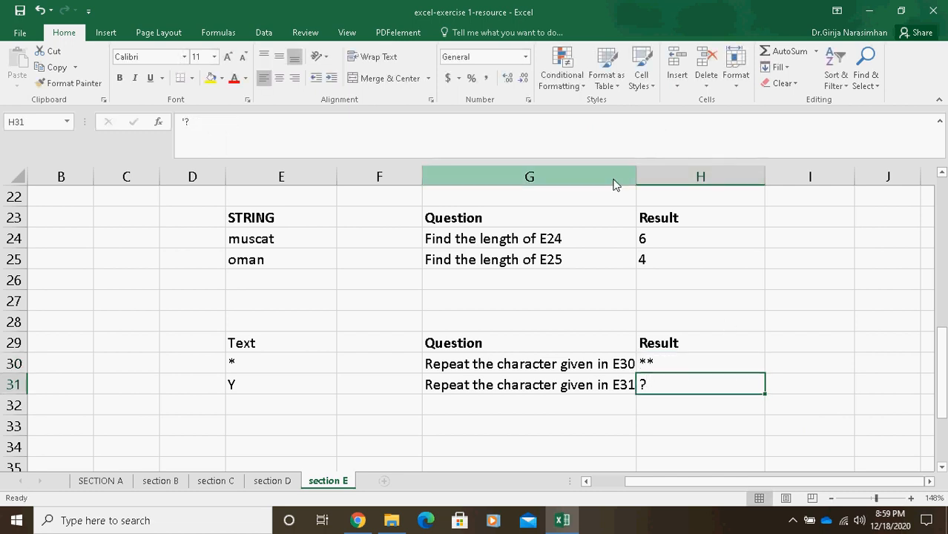
Step: Widen column G to fit the full question text and set the repeat count in H30's REPT formula to 4
{"action": "left_click_drag", "start_coordinate": [637, 181], "coordinate": [744, 180]}
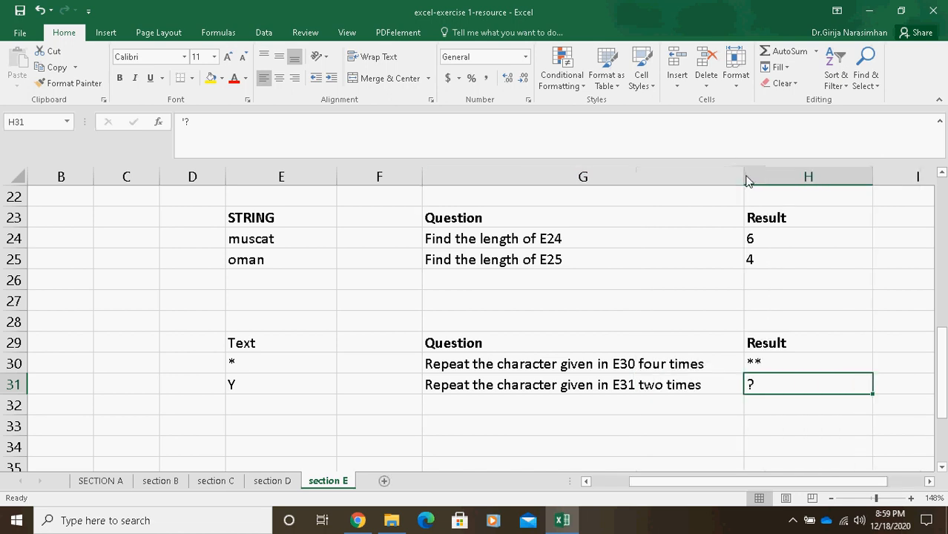
{"action": "left_click", "coordinate": [800, 369]}
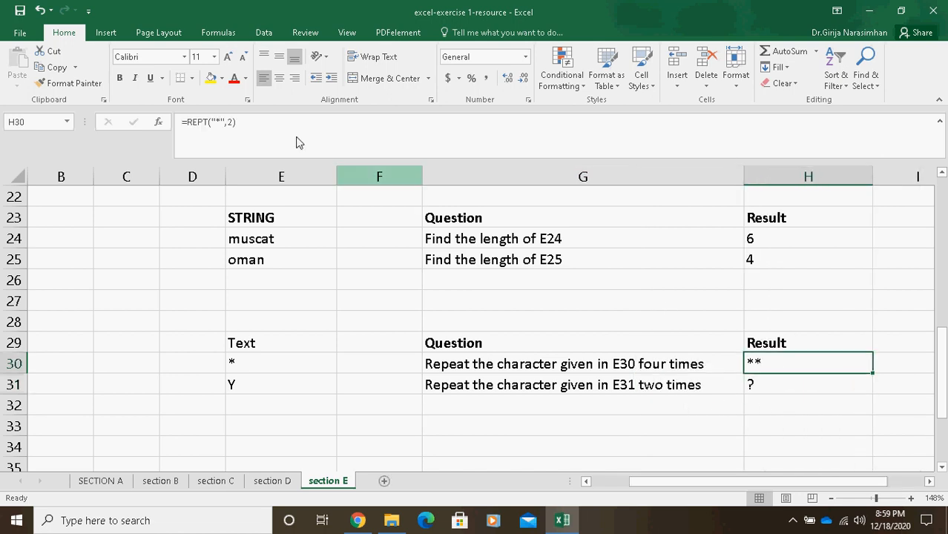
{"action": "left_click", "coordinate": [233, 132]}
{"action": "key", "text": "BackSpace"}
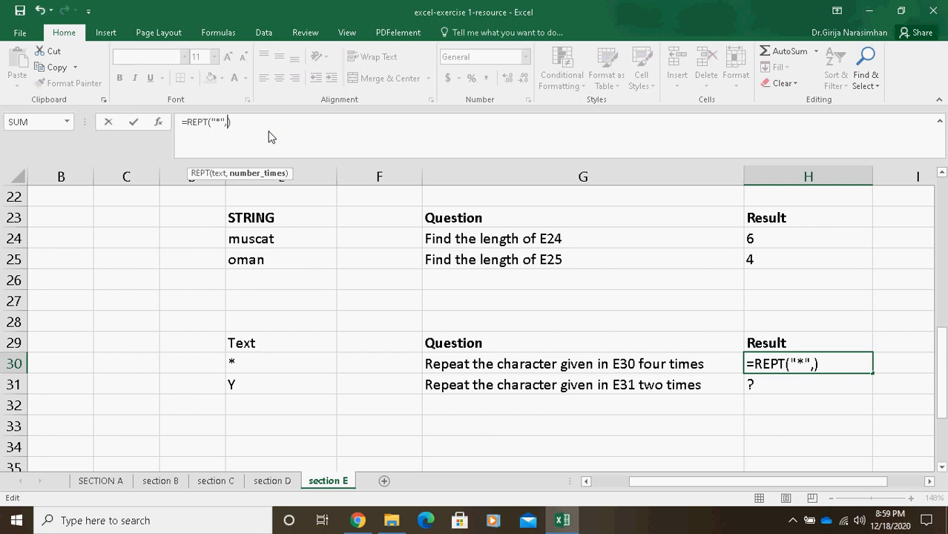
{"action": "type", "text": "4"}
{"action": "key", "text": "Return"}
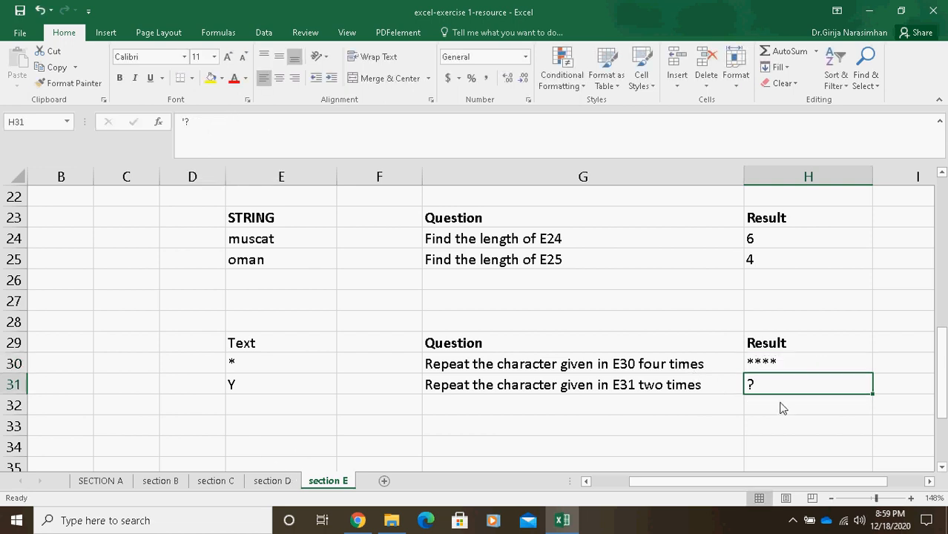
Step: In H31, replace the question mark with a REPT formula that repeats the character in E31 twice: =REPT(E31,2)
{"action": "left_click", "coordinate": [249, 392]}
{"action": "left_click", "coordinate": [813, 381]}
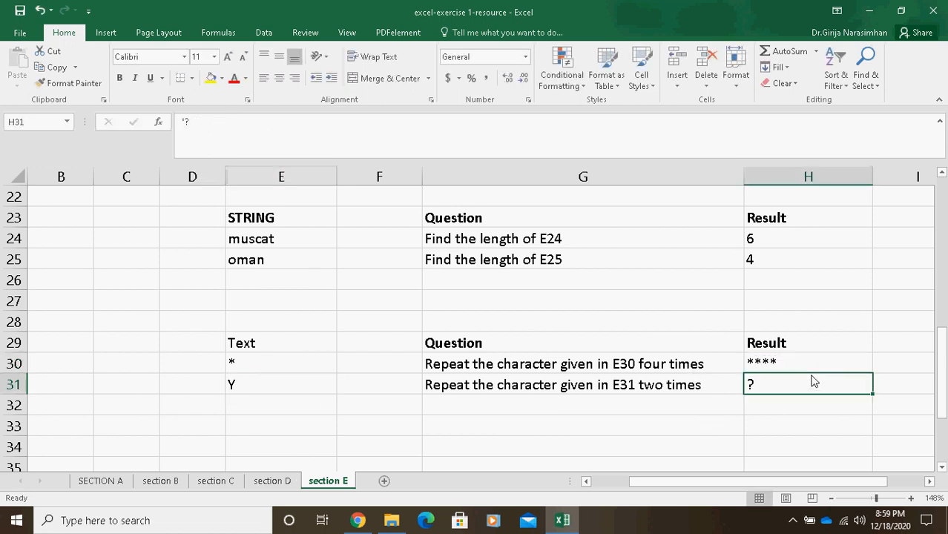
{"action": "key", "text": "BackSpace"}
{"action": "type", "text": "=re"}
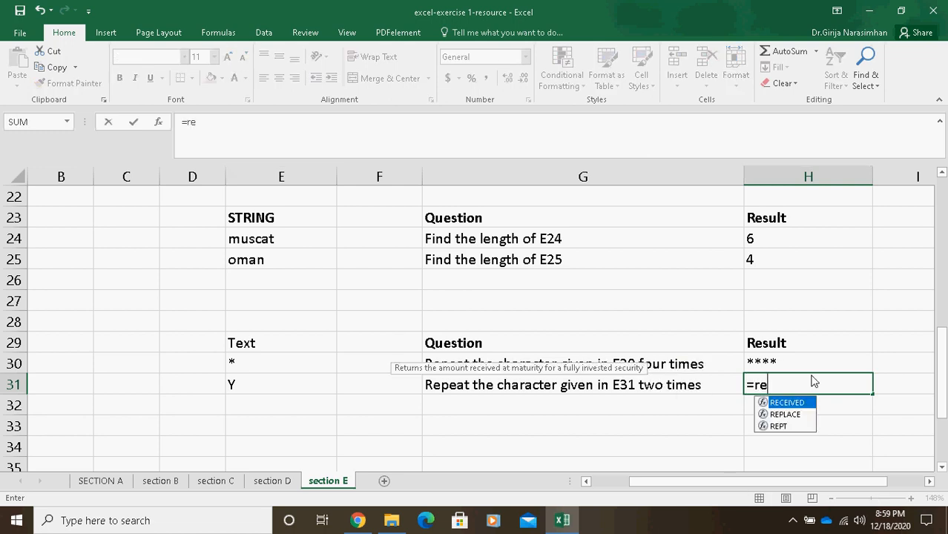
{"action": "left_click", "coordinate": [779, 426]}
{"action": "double_click", "coordinate": [781, 427]}
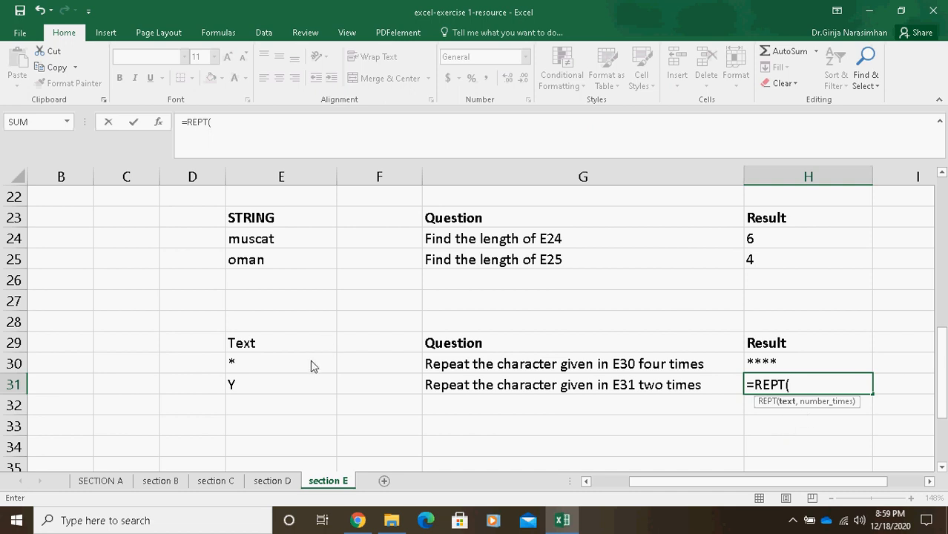
{"action": "left_click", "coordinate": [244, 383]}
{"action": "left_click", "coordinate": [255, 131]}
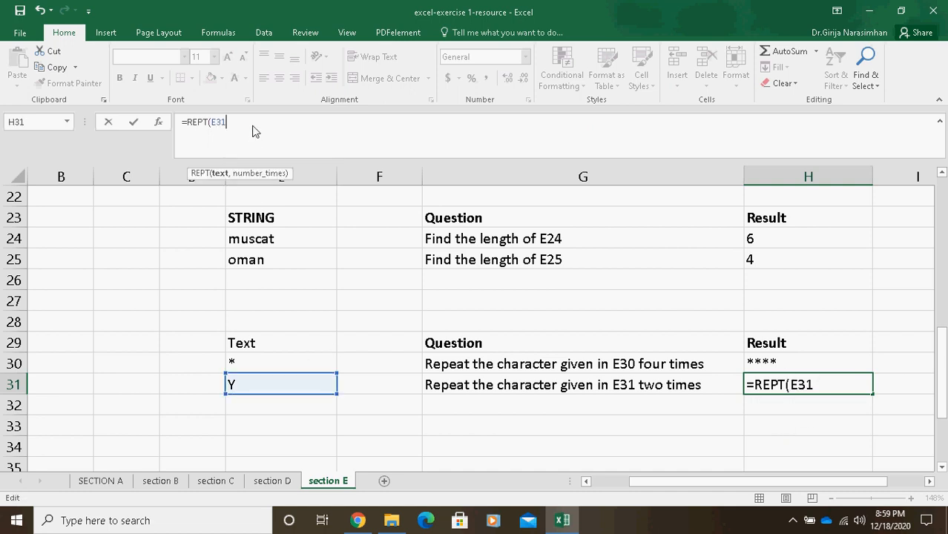
{"action": "type", "text": ",2"}
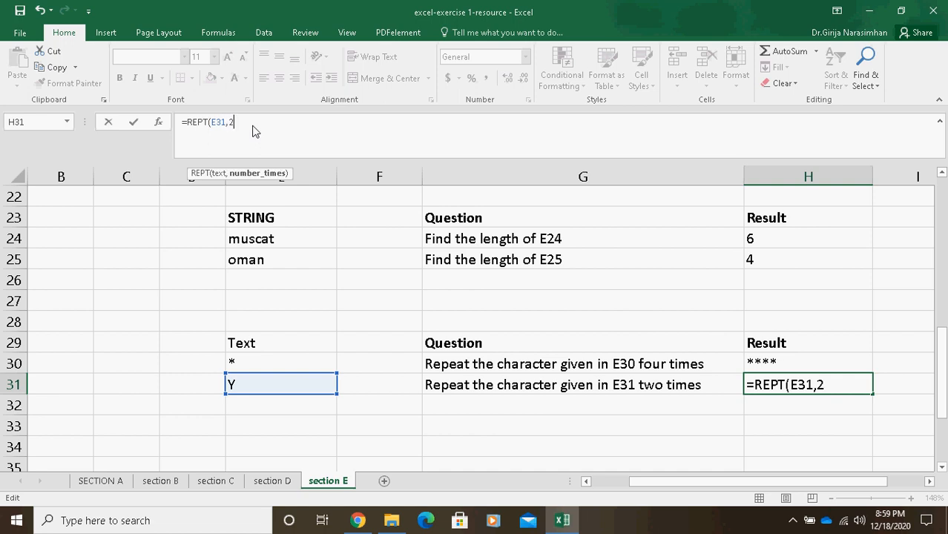
{"action": "type", "text": ")"}
{"action": "key", "text": "Return"}
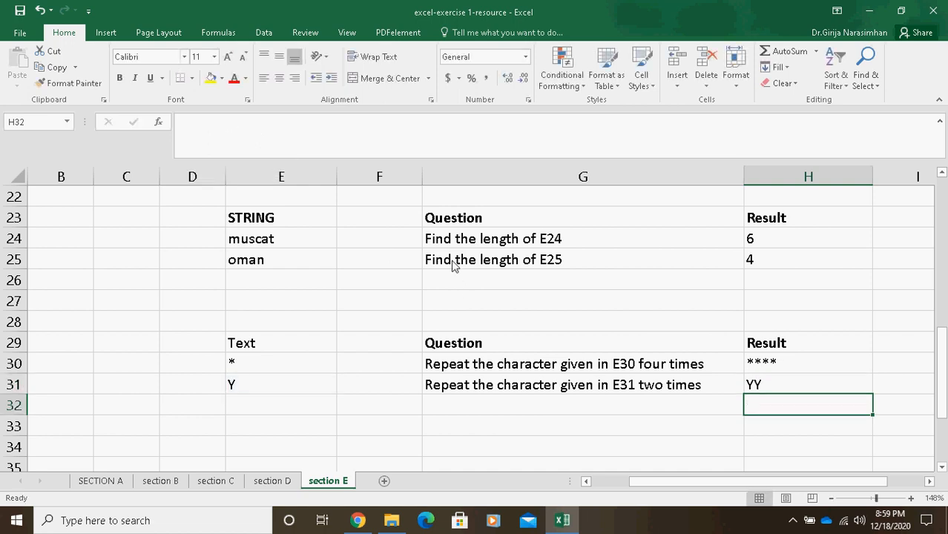
Step: Display the sheet's formulas instead of their results and review the LEN and REPT formulas in column H
{"action": "left_click", "coordinate": [773, 363]}
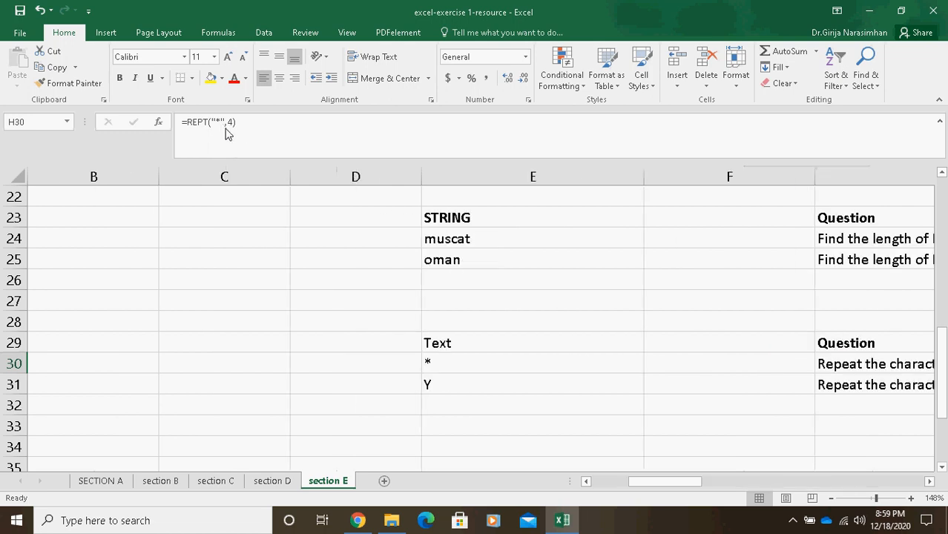
{"action": "left_click_drag", "start_coordinate": [696, 489], "coordinate": [876, 484]}
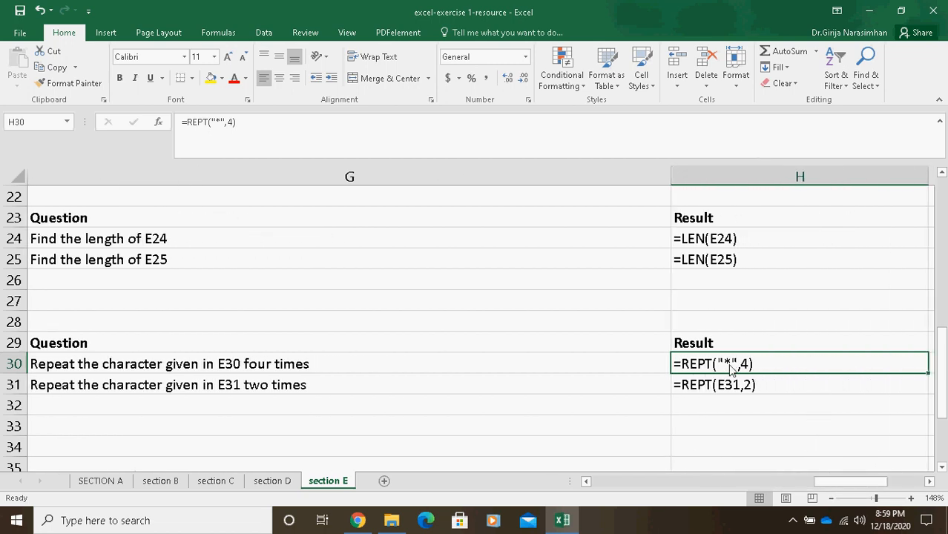
Step: Review the FIND, EXACT, comparison, LEN and REPT formulas in column H, from row 8 through row 31
{"action": "left_click", "coordinate": [738, 388]}
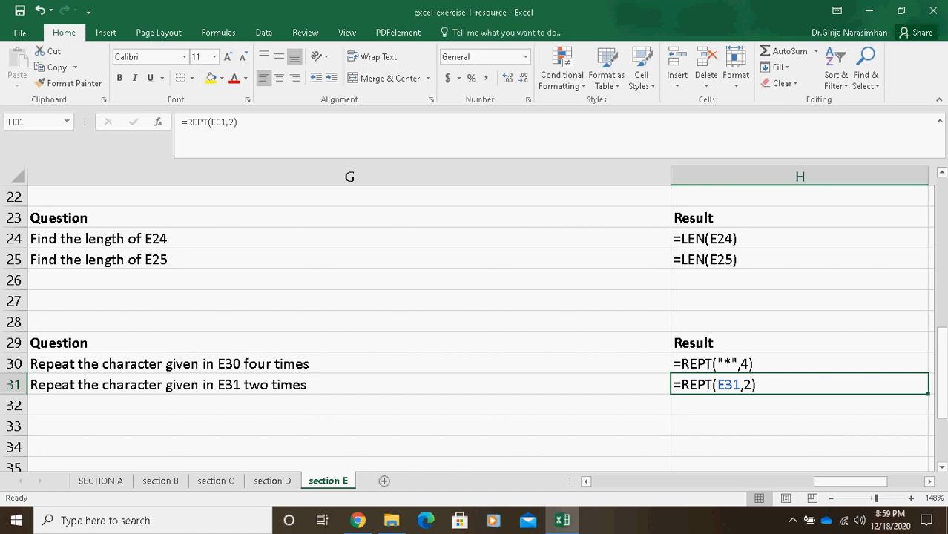
{"action": "left_click_drag", "start_coordinate": [944, 363], "coordinate": [943, 247]}
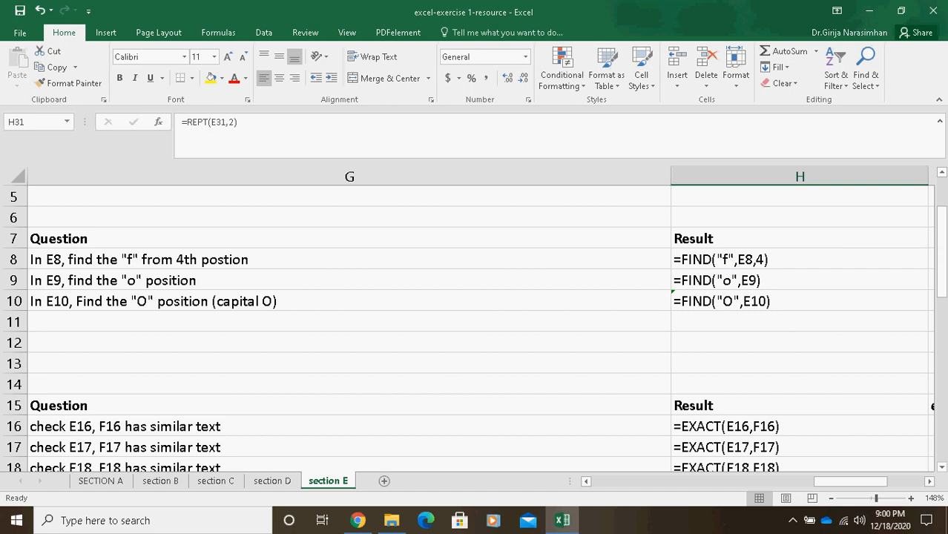
{"action": "left_click_drag", "start_coordinate": [941, 280], "coordinate": [936, 334]}
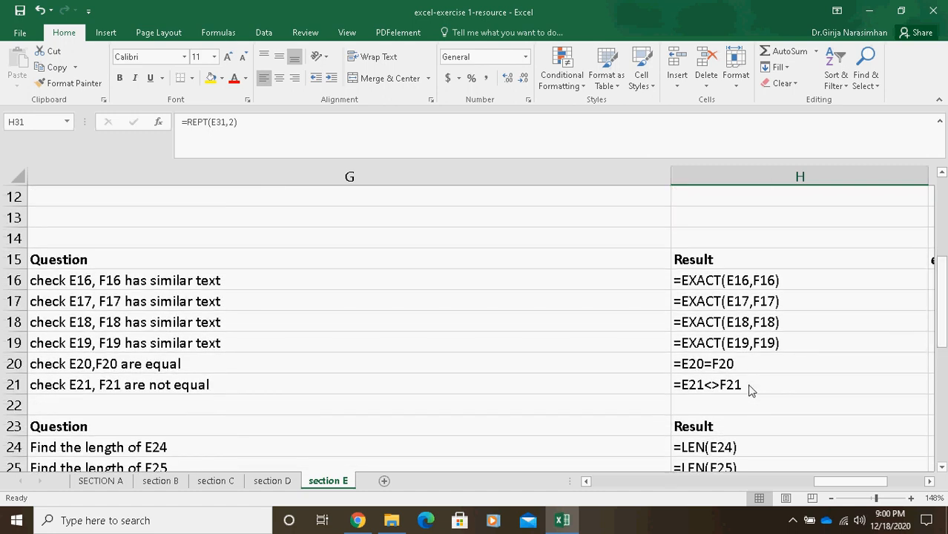
{"action": "left_click_drag", "start_coordinate": [943, 276], "coordinate": [934, 354]}
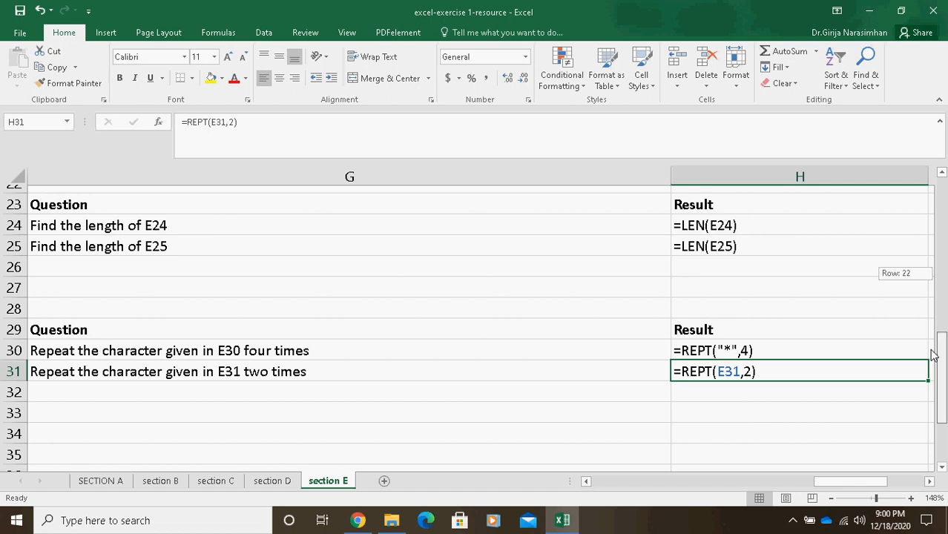
{"action": "left_click_drag", "start_coordinate": [934, 355], "coordinate": [936, 355]}
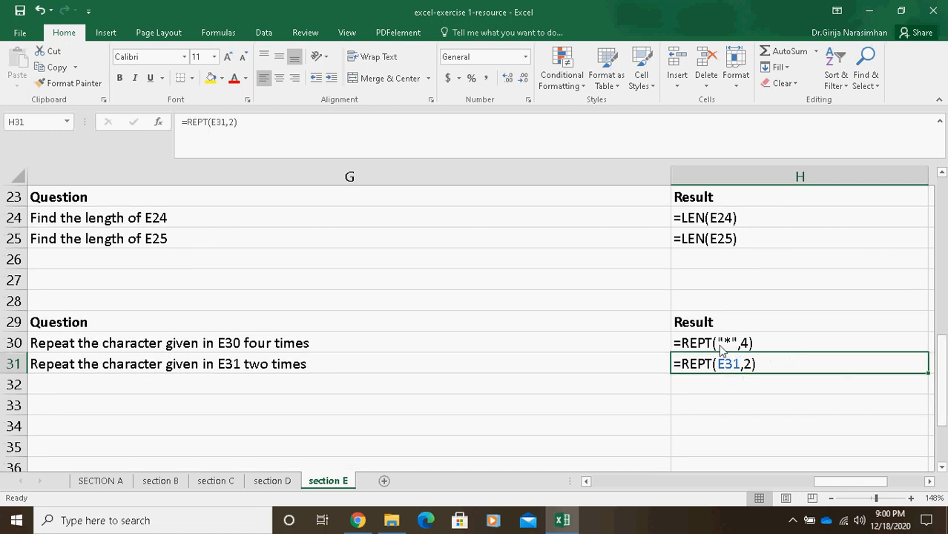
{"action": "right_click", "coordinate": [794, 523]}
{"action": "left_click", "coordinate": [794, 523]}
{"action": "left_click", "coordinate": [794, 522]}
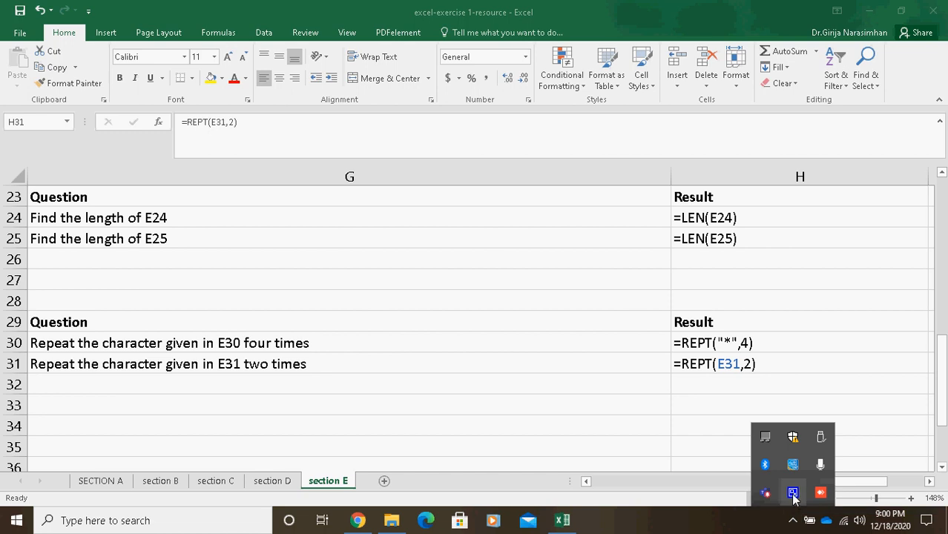